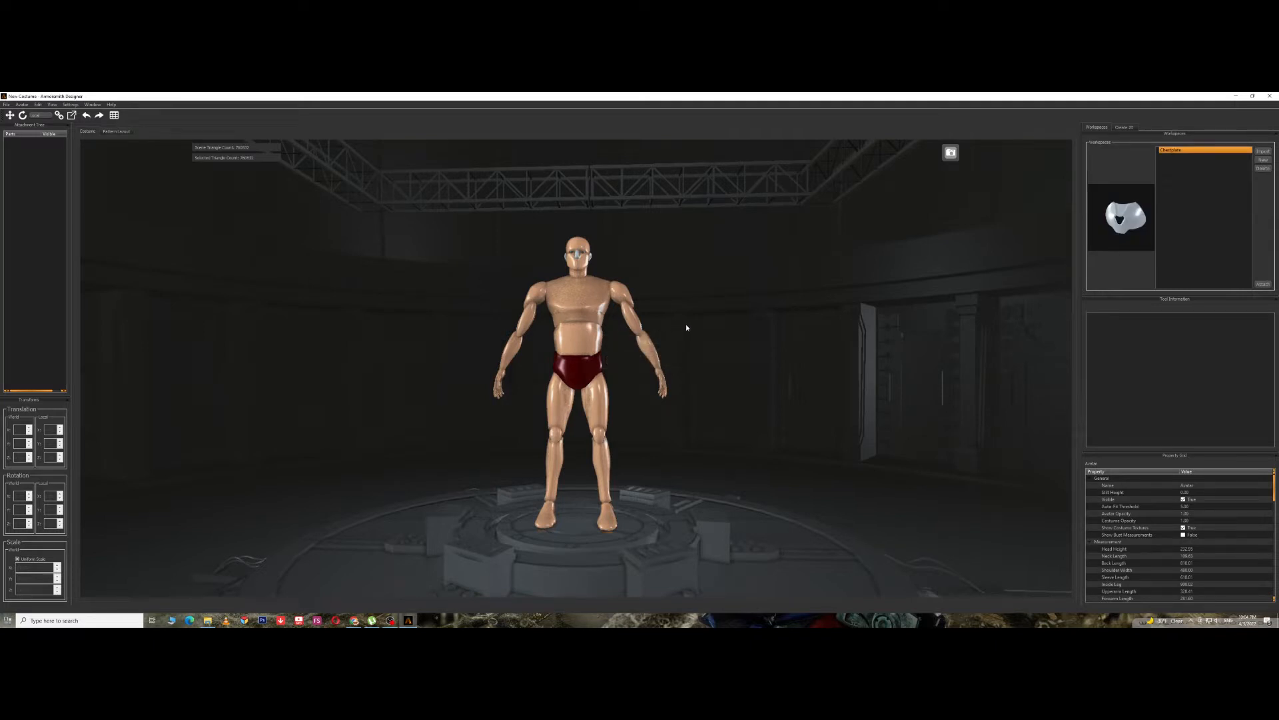
# Attach the Chestplate workpiece to the attachment point on the front of the avatar's chest.
pyautogui.moveTo(687, 326); pyautogui.dragTo(700, 335, button='middle')
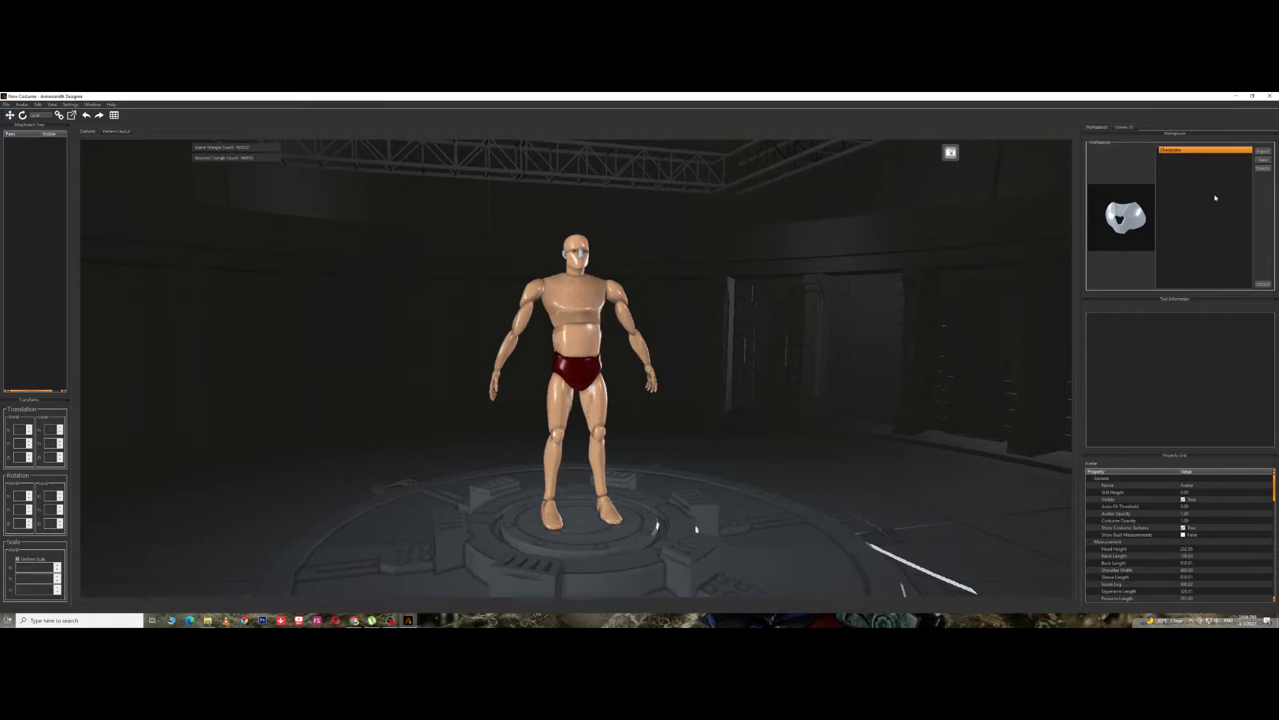
pyautogui.click(1264, 284)
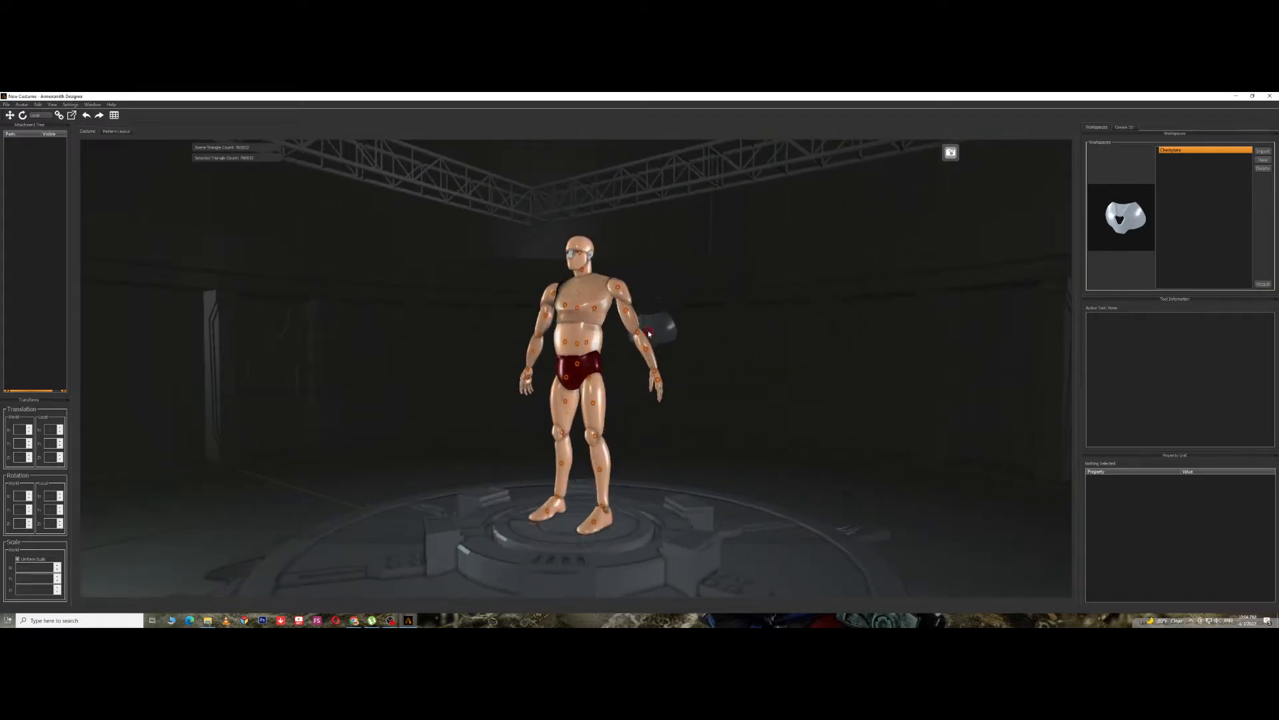
pyautogui.scroll(3, 818, 358)
pyautogui.moveTo(797, 336); pyautogui.dragTo(737, 375, button='right')
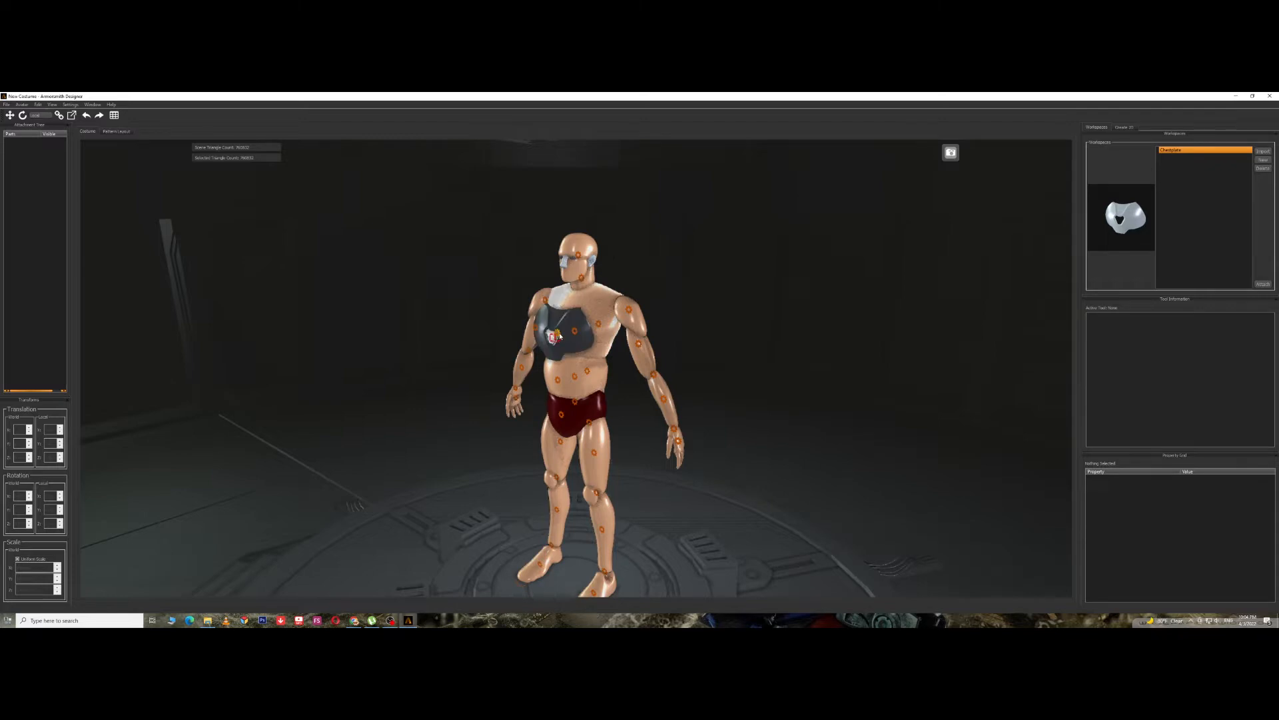
pyautogui.click(560, 336)
pyautogui.scroll(3, 729, 358)
pyautogui.click(757, 323)
pyautogui.moveTo(757, 322)
pyautogui.mouseDown()
pyautogui.moveTo(808, 257)
pyautogui.moveTo(743, 323)
pyautogui.mouseUp()
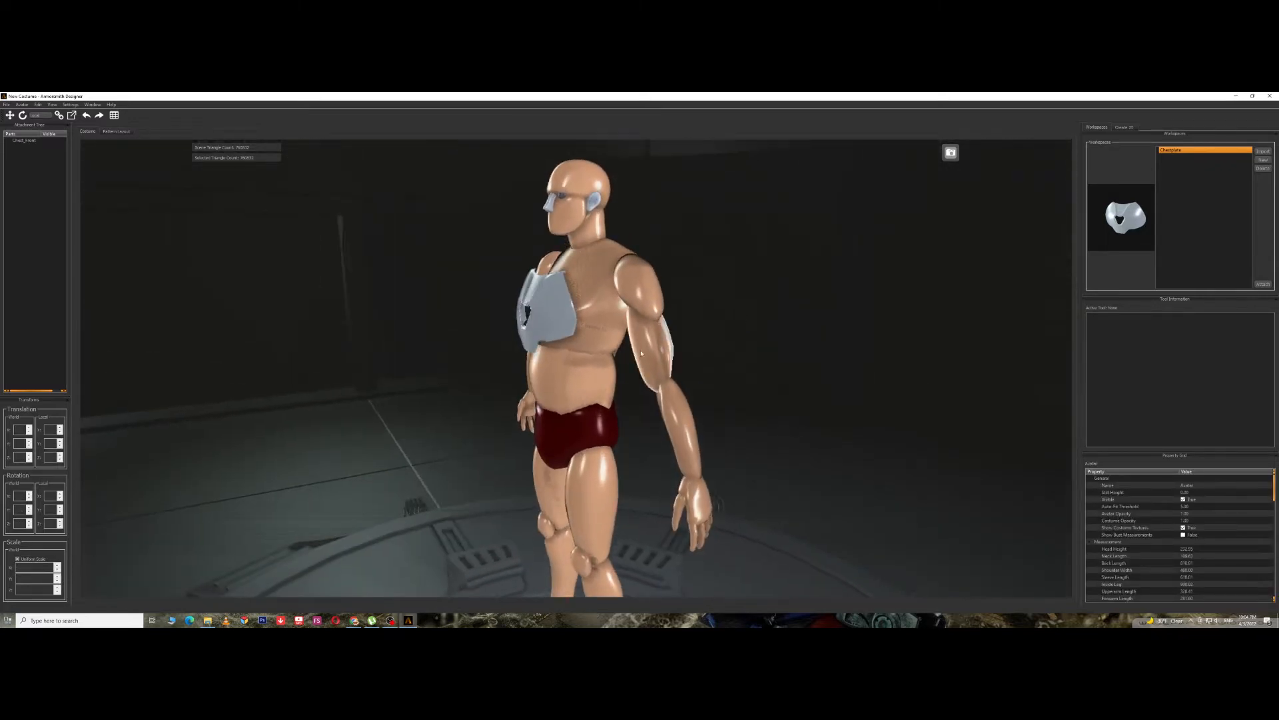
# Select the attached chestplate and set its uniform scale to 130.
pyautogui.scroll(2, 802, 333)
pyautogui.click(549, 298)
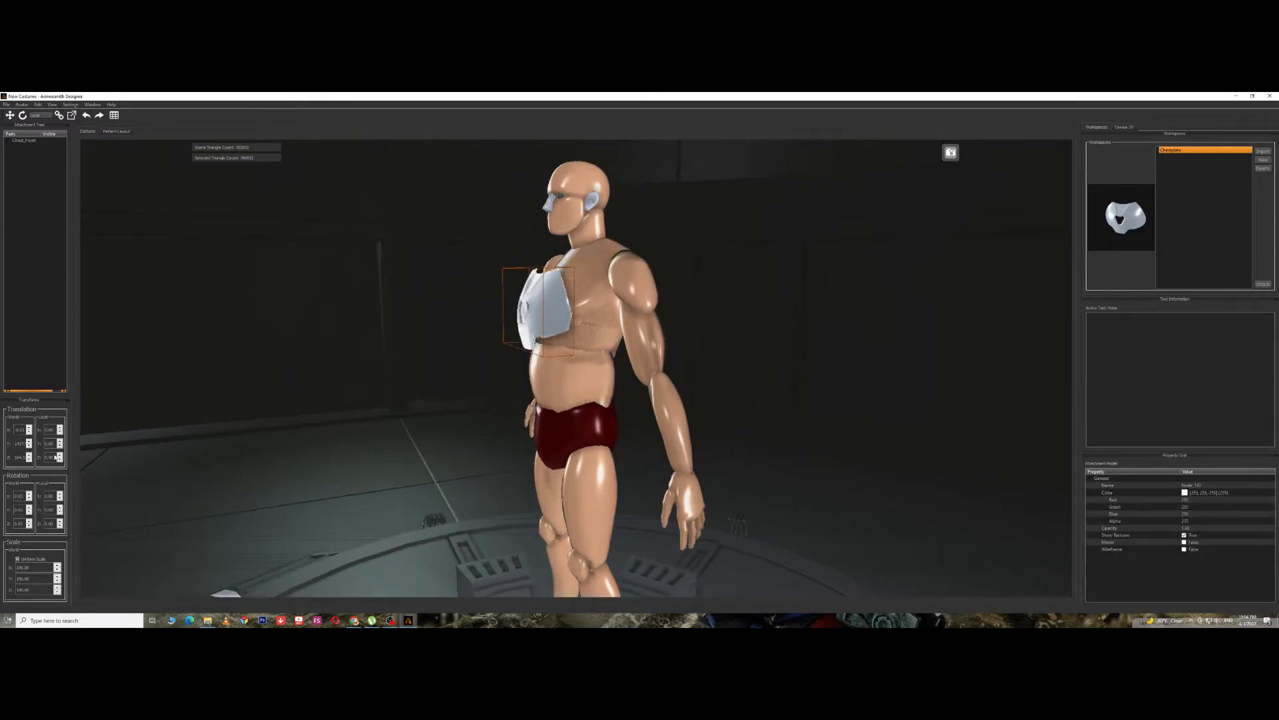
pyautogui.doubleClick(26, 567)
pyautogui.click(30, 568)
pyautogui.moveTo(31, 568); pyautogui.dragTo(8, 568)
pyautogui.write('130')
pyautogui.press('Return')
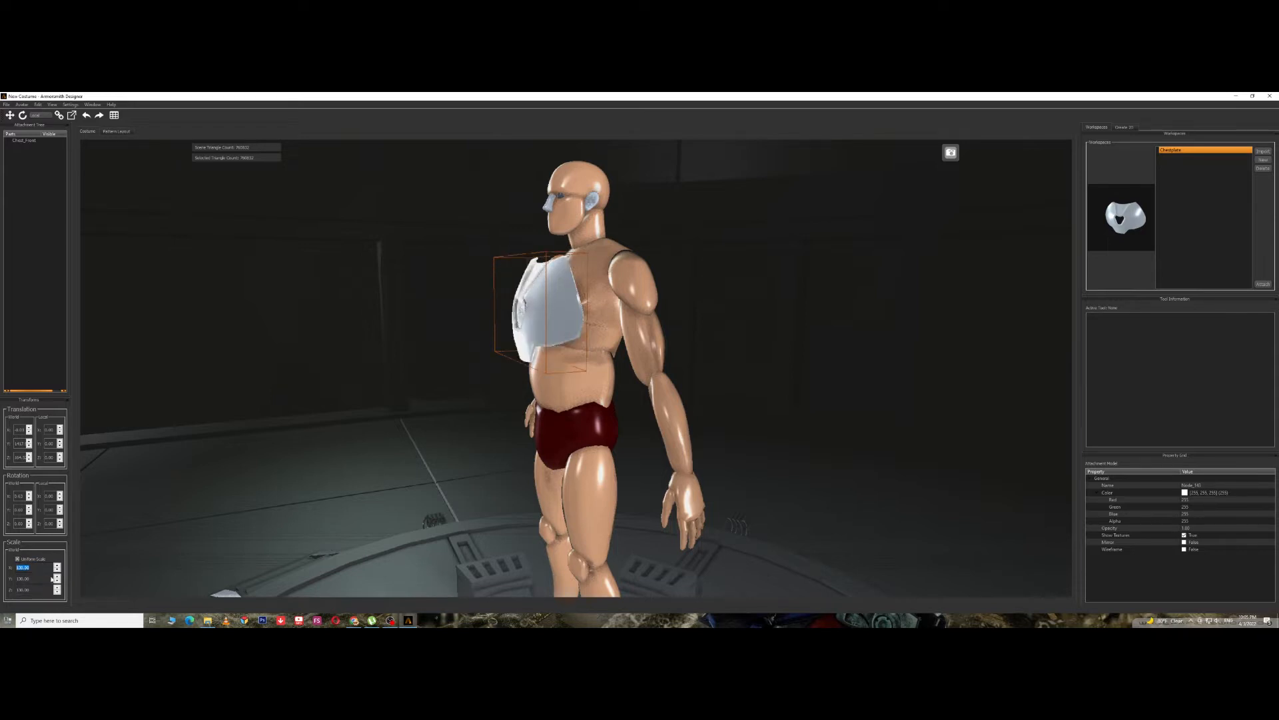
pyautogui.scroll(2, 550, 333)
pyautogui.moveTo(548, 334); pyautogui.dragTo(520, 343, button='middle')
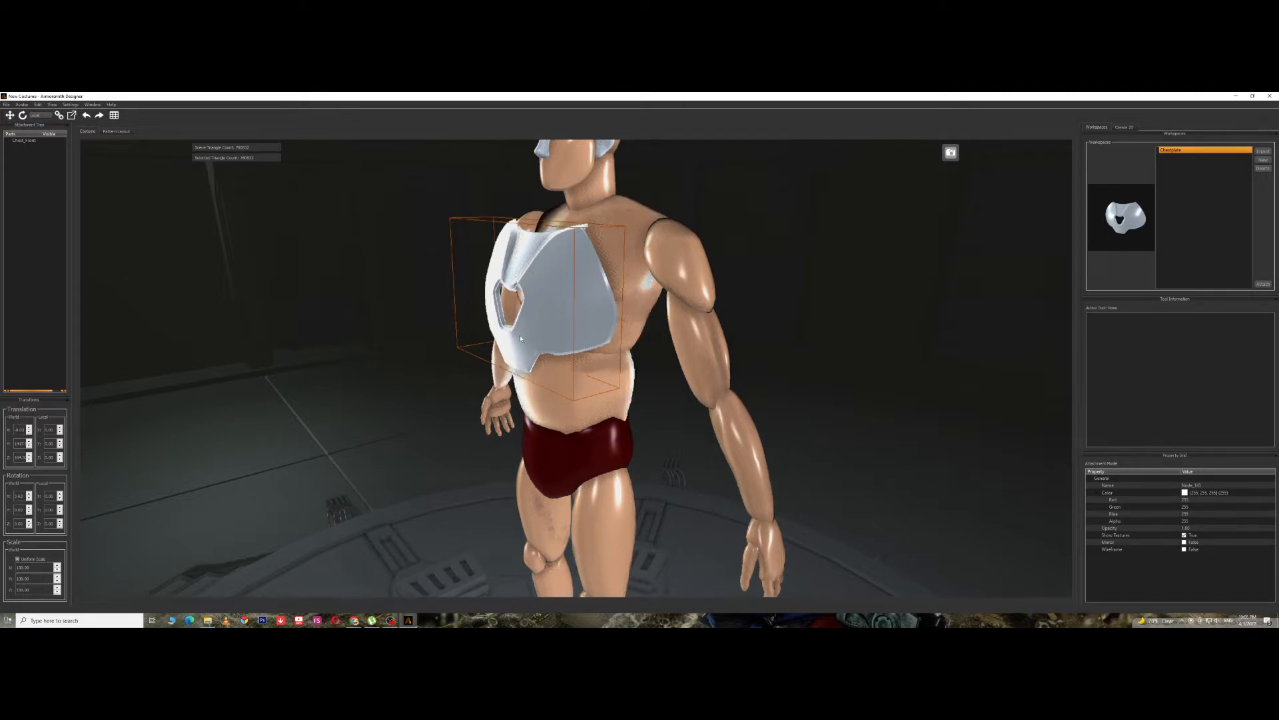
pyautogui.moveTo(354, 350); pyautogui.dragTo(402, 387)
pyautogui.click(505, 384)
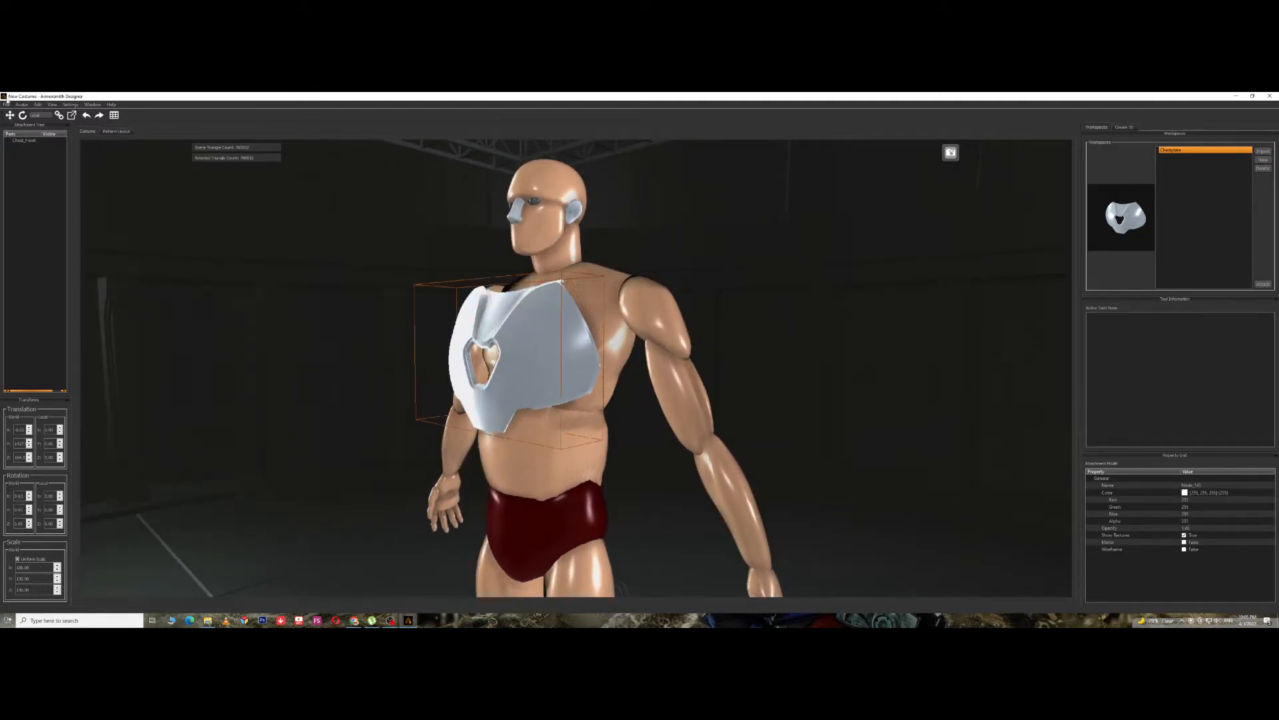
pyautogui.click(10, 116)
pyautogui.click(11, 119)
pyautogui.moveTo(227, 263); pyautogui.dragTo(88, 177, button='middle')
pyautogui.click(9, 118)
pyautogui.moveTo(241, 283); pyautogui.dragTo(263, 303, button='middle')
pyautogui.rightClick(261, 302)
# Select the chestplate and translate it slightly upward toward the avatar's neck.
pyautogui.click(543, 370)
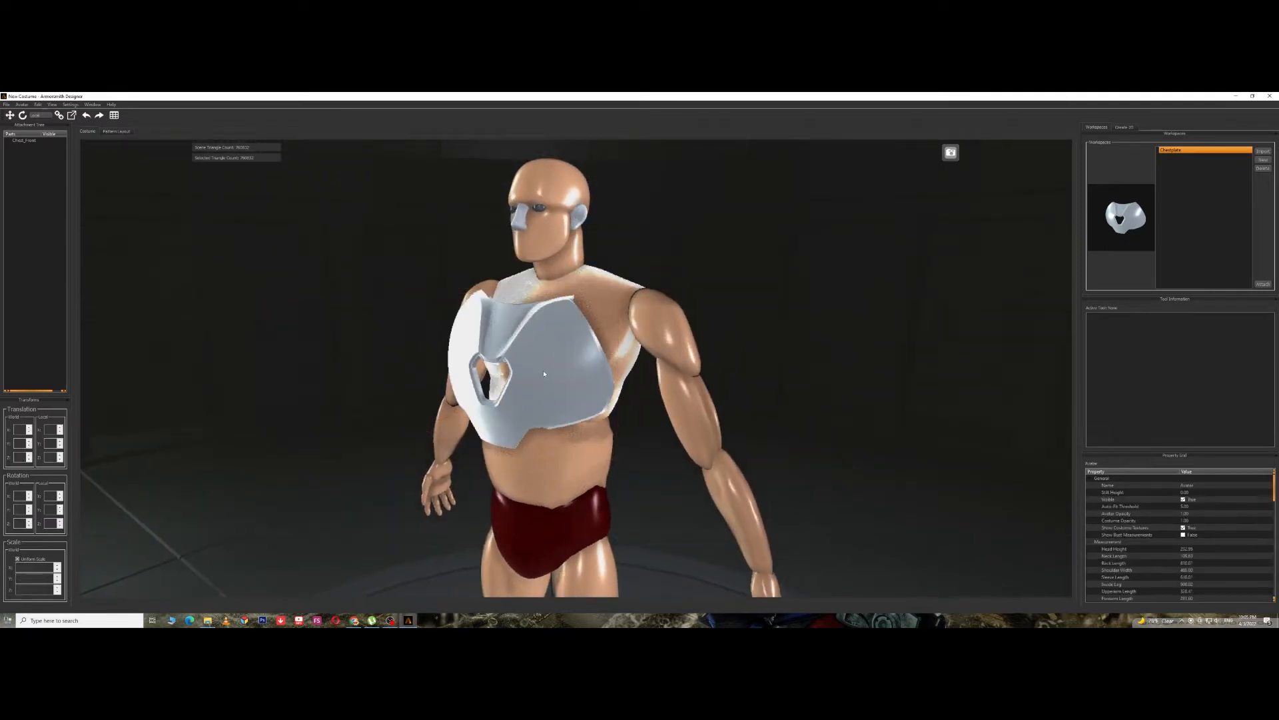
pyautogui.click(542, 370)
pyautogui.click(451, 444)
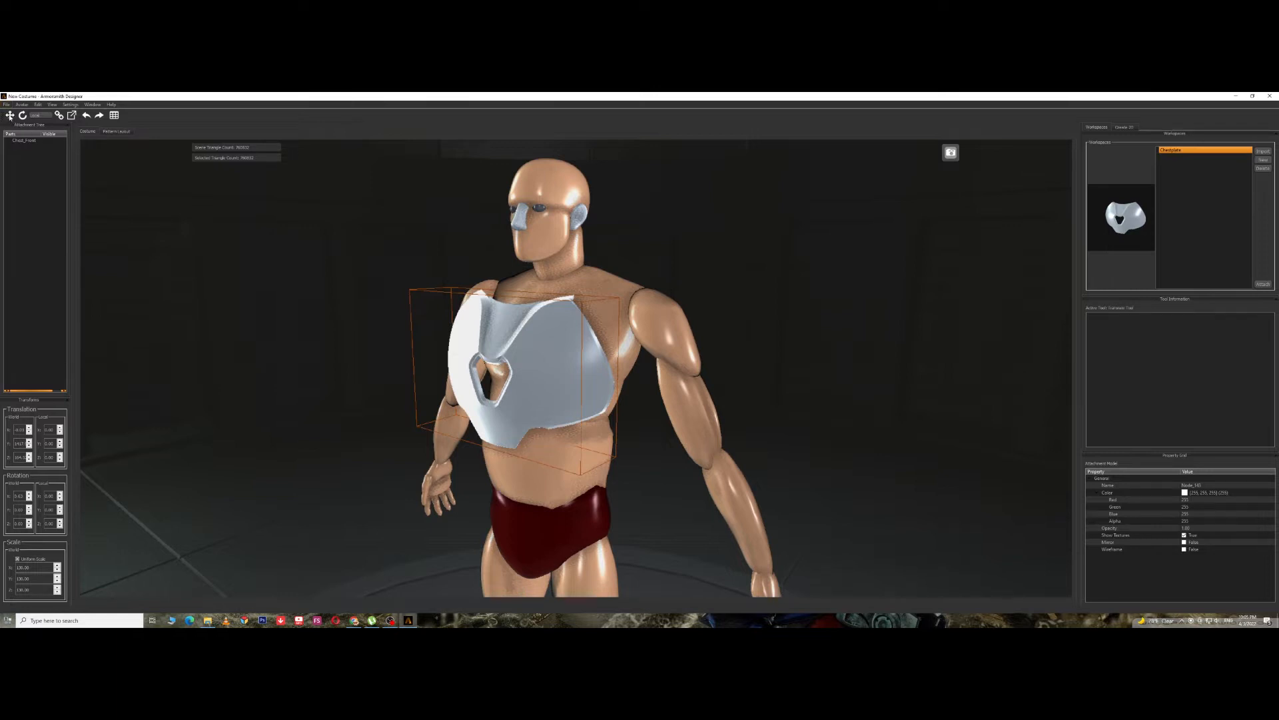
pyautogui.click(10, 117)
pyautogui.click(10, 115)
pyautogui.moveTo(450, 384); pyautogui.dragTo(380, 360, button='middle')
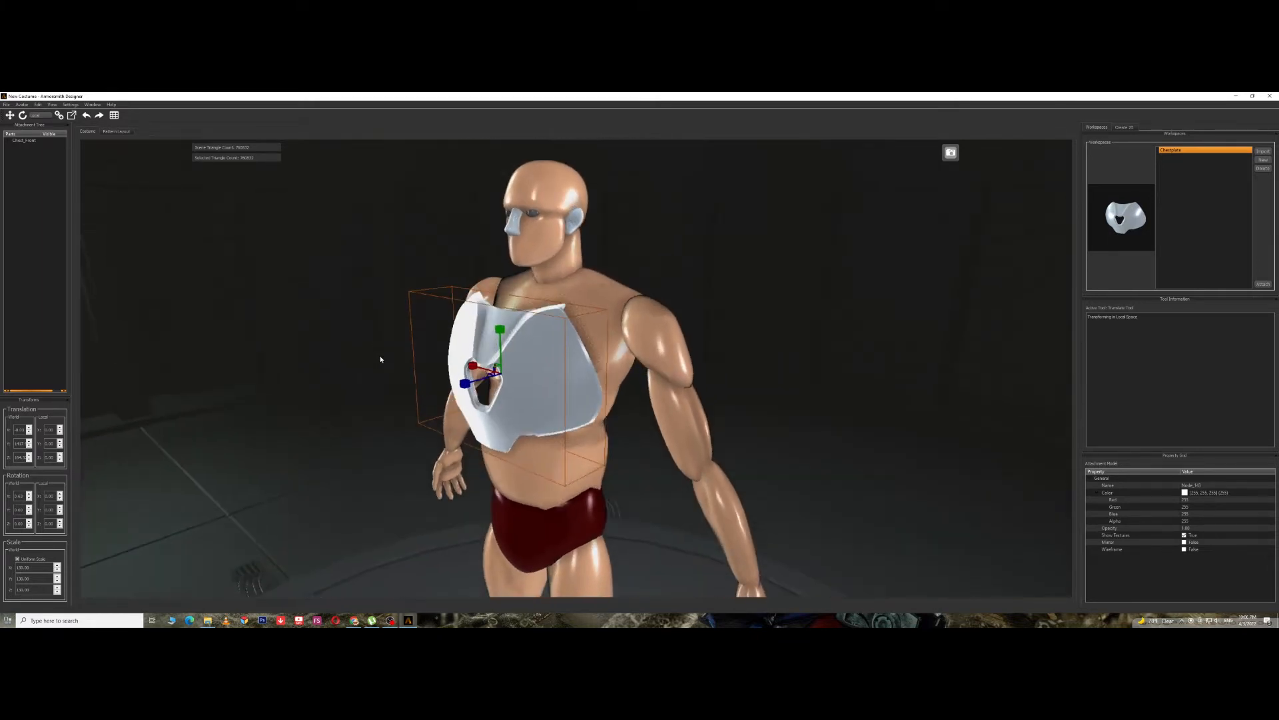
pyautogui.moveTo(499, 329); pyautogui.dragTo(499, 306)
pyautogui.moveTo(366, 419); pyautogui.dragTo(426, 422, button='middle')
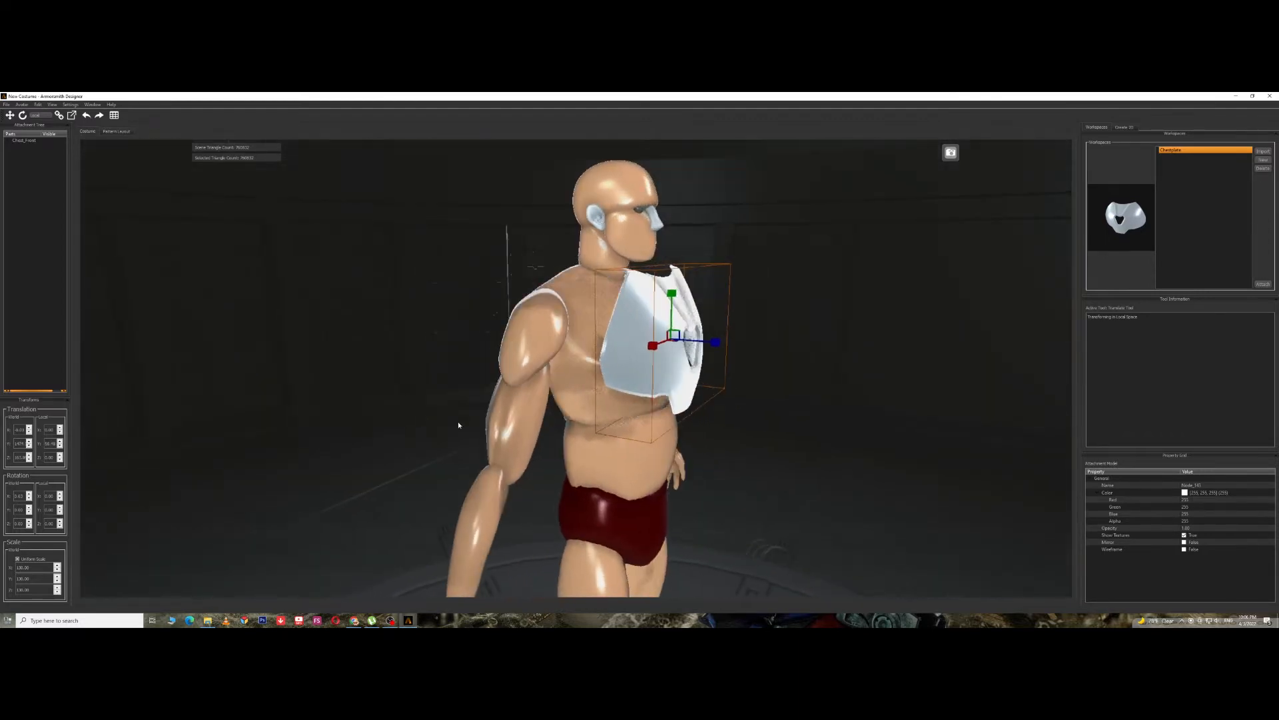
# Translate the chestplate backward along its depth axis until it sits against the avatar's chest.
pyautogui.moveTo(724, 335); pyautogui.dragTo(675, 341)
pyautogui.moveTo(675, 340); pyautogui.dragTo(643, 400, button='middle')
pyautogui.moveTo(474, 349); pyautogui.dragTo(469, 353)
pyautogui.moveTo(469, 352); pyautogui.dragTo(436, 374, button='middle')
pyautogui.moveTo(472, 340); pyautogui.dragTo(469, 340)
pyautogui.moveTo(469, 339); pyautogui.dragTo(595, 411, button='middle')
pyautogui.click(498, 449)
pyautogui.click(513, 333)
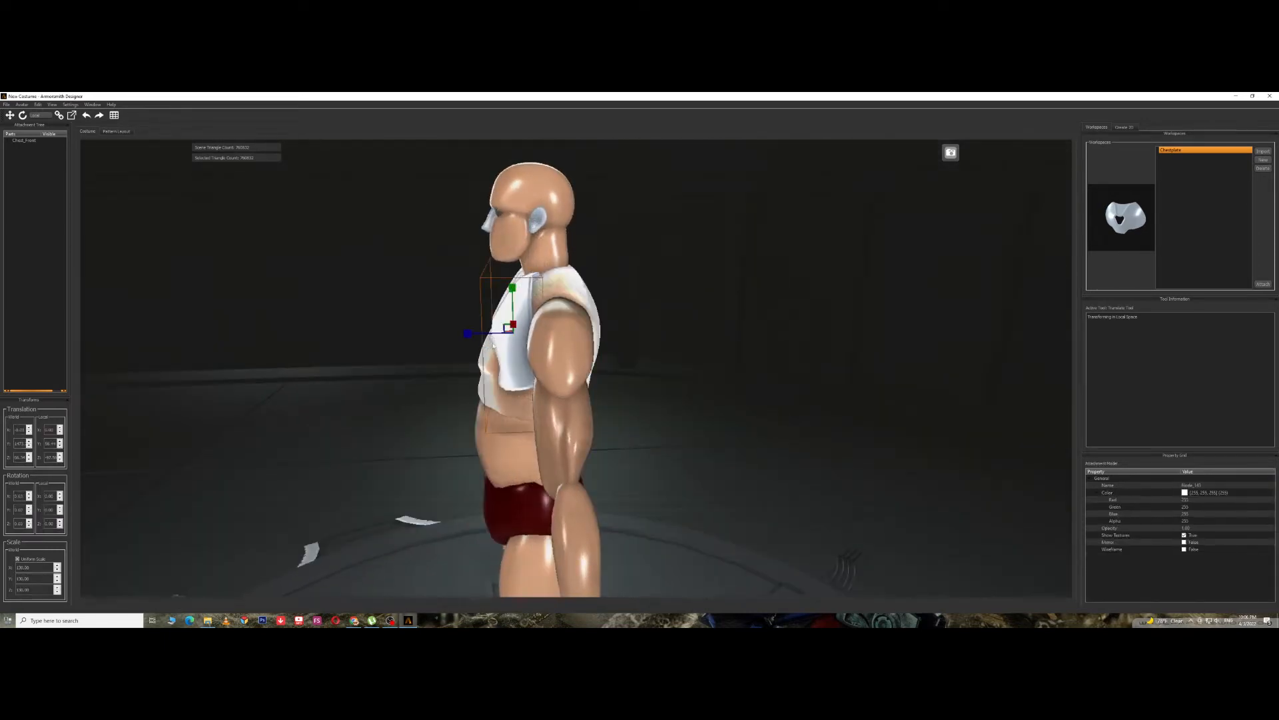
# Tilt the chestplate slightly to follow the chest's slope and nudge it a little forward and down.
pyautogui.click(22, 116)
pyautogui.moveTo(532, 291); pyautogui.dragTo(539, 295)
pyautogui.click(9, 116)
pyautogui.moveTo(468, 327); pyautogui.dragTo(459, 331)
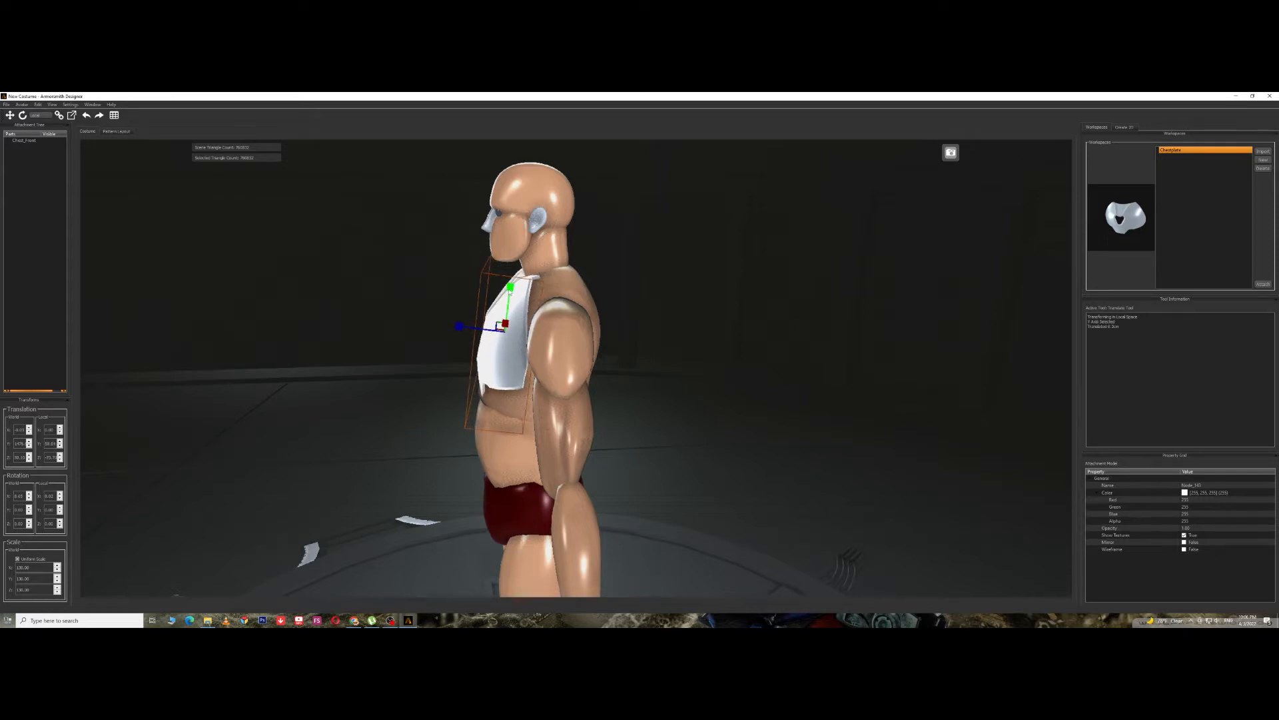
pyautogui.moveTo(510, 288); pyautogui.dragTo(510, 295)
pyautogui.moveTo(416, 320); pyautogui.dragTo(392, 335, button='middle')
pyautogui.moveTo(465, 363); pyautogui.dragTo(461, 363)
pyautogui.moveTo(407, 373); pyautogui.dragTo(382, 359, button='middle')
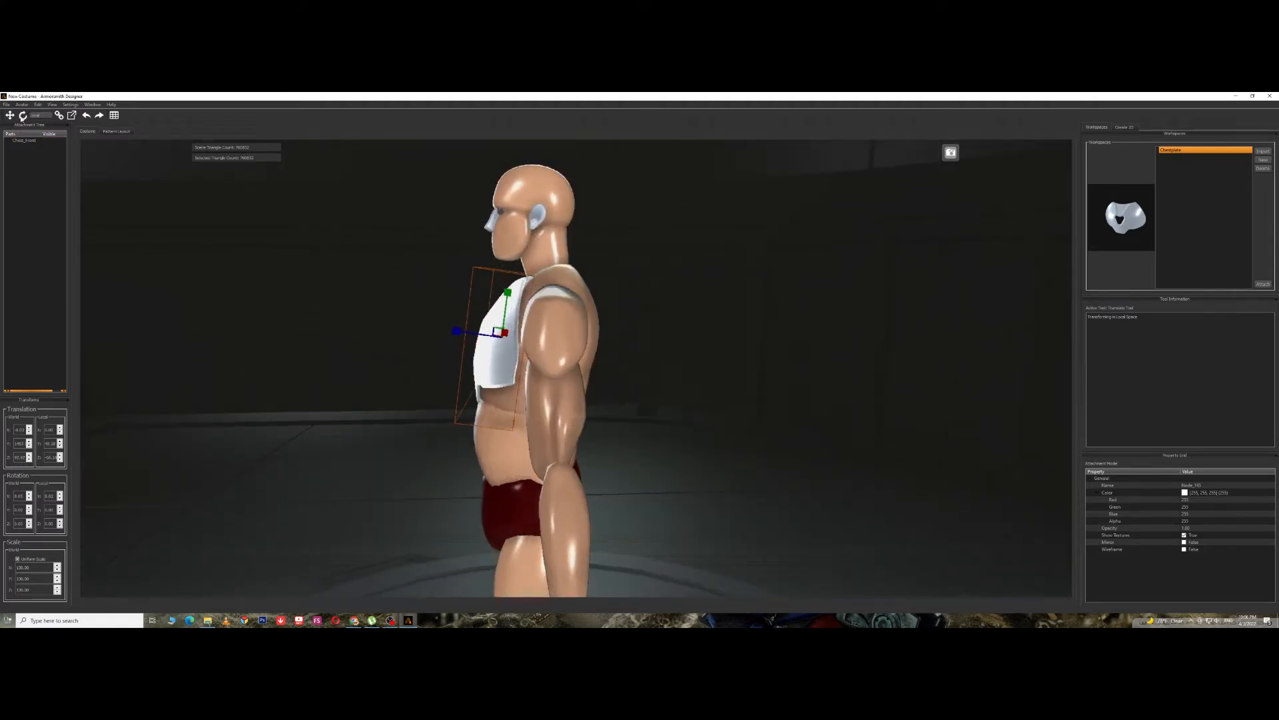
# Rotate the chestplate slightly further about its X axis to follow the avatar's chest.
pyautogui.click(22, 115)
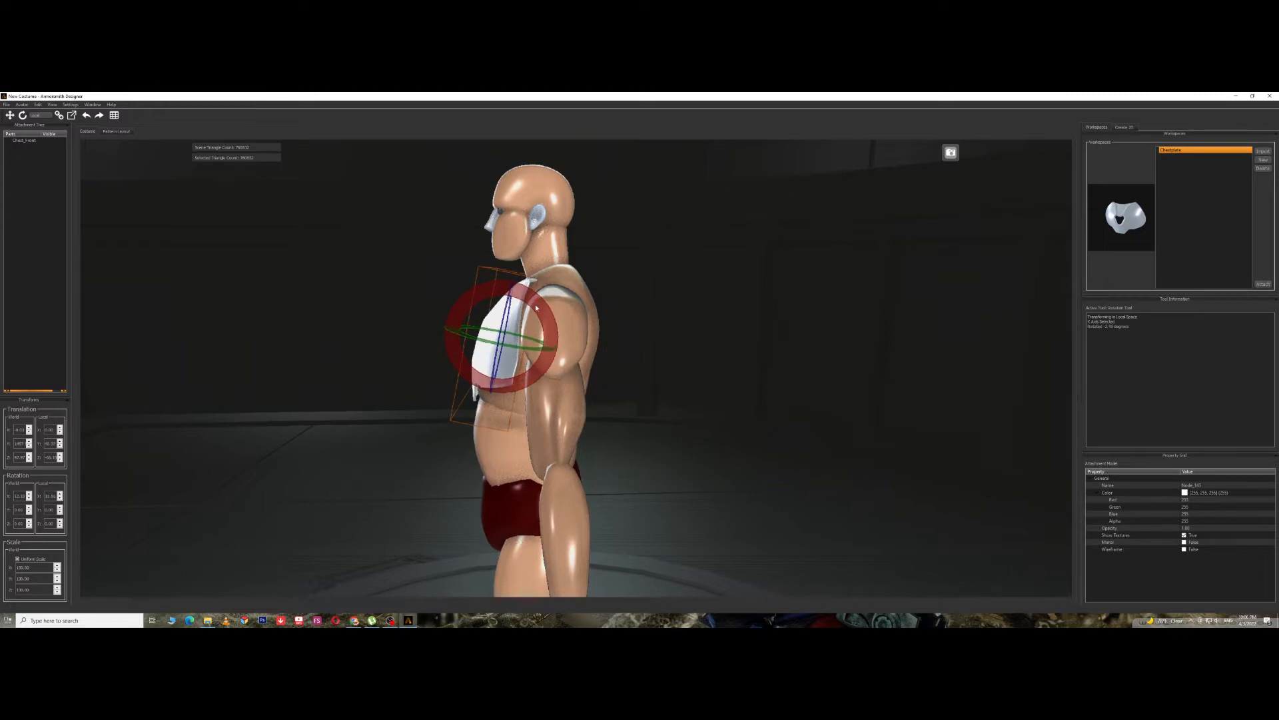
pyautogui.click(366, 385)
pyautogui.moveTo(356, 385); pyautogui.dragTo(522, 435, button='middle')
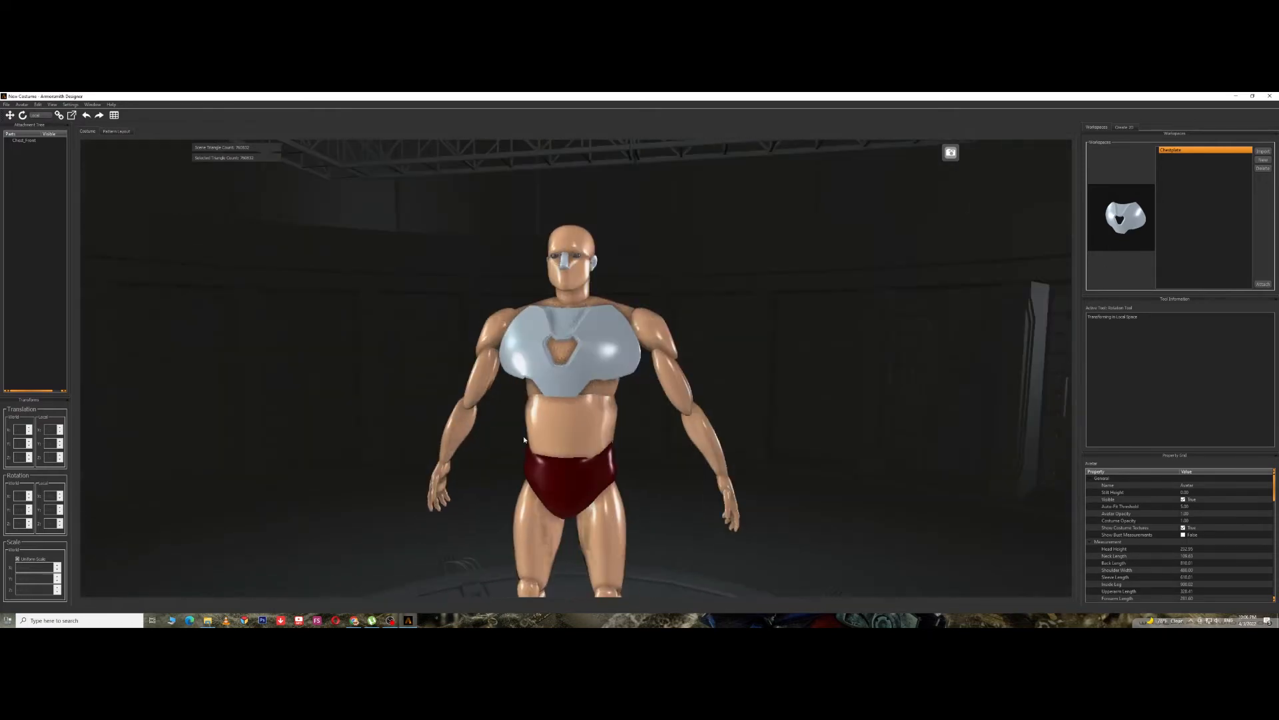
# Select the chestplate and shrink it slightly with the Scale tool to suit the torso's width.
pyautogui.click(526, 374)
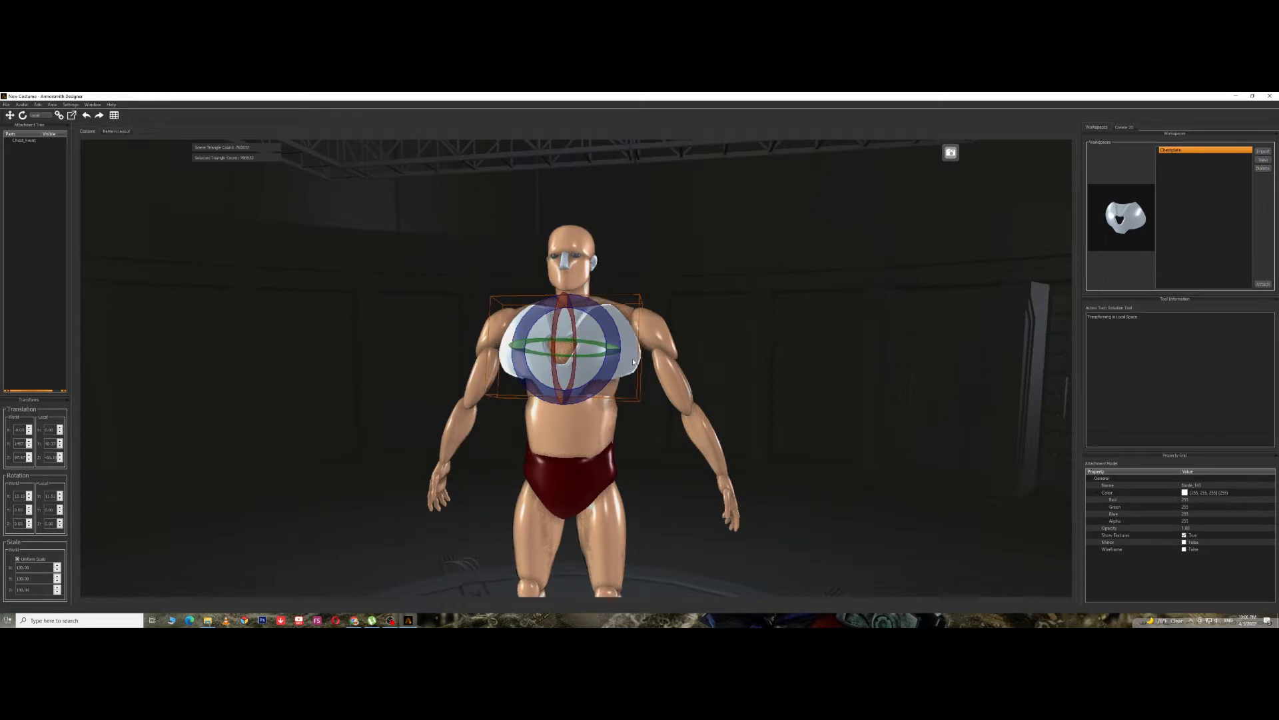
pyautogui.click(9, 116)
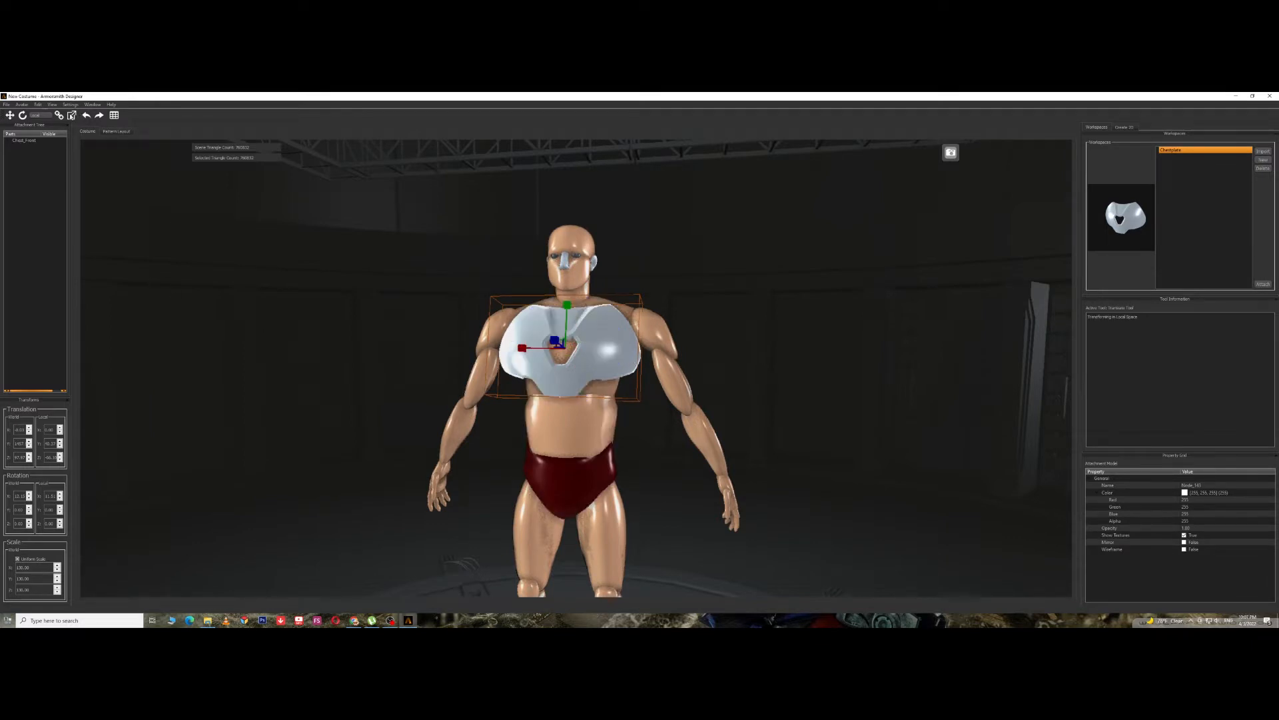
pyautogui.click(60, 116)
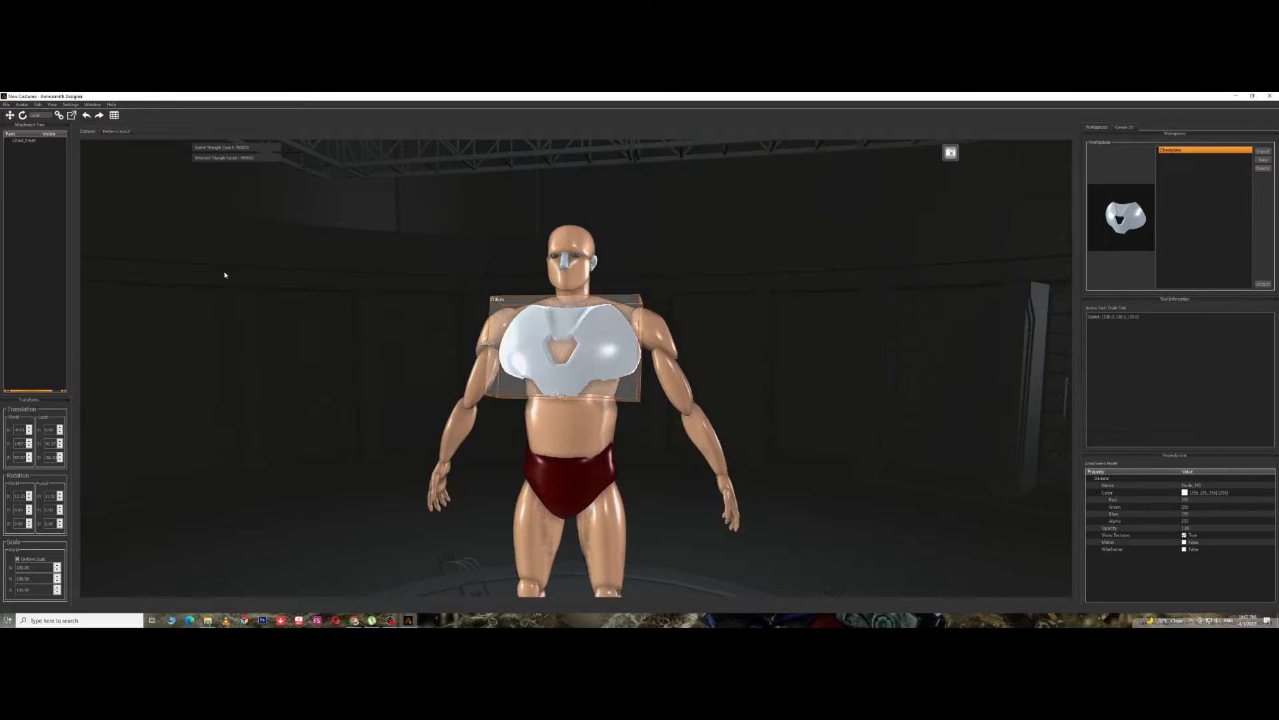
pyautogui.moveTo(563, 353); pyautogui.dragTo(577, 419, button='middle')
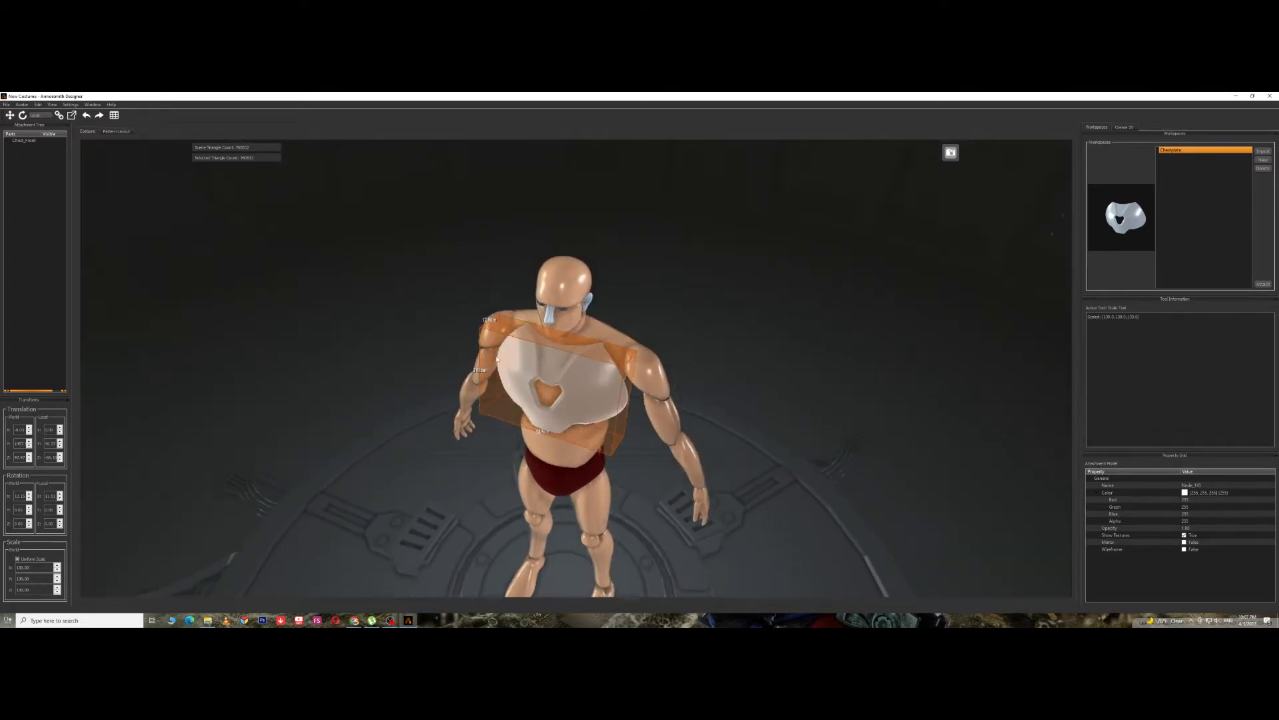
pyautogui.moveTo(577, 398); pyautogui.dragTo(557, 399, button='middle')
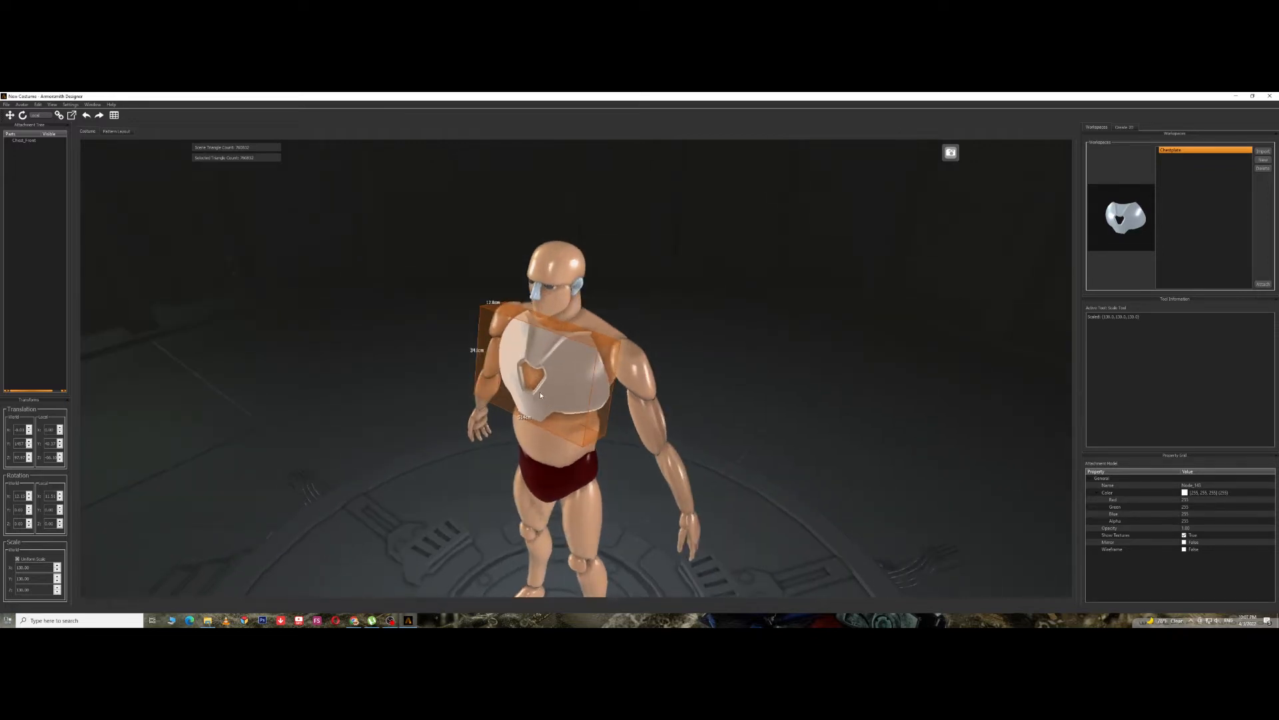
pyautogui.moveTo(556, 393)
pyautogui.mouseDown()
pyautogui.moveTo(590, 336)
pyautogui.moveTo(526, 403)
pyautogui.moveTo(633, 290)
pyautogui.moveTo(570, 387)
pyautogui.mouseUp()
pyautogui.moveTo(427, 497); pyautogui.dragTo(417, 468, button='middle')
pyautogui.click(10, 115)
pyautogui.moveTo(679, 411); pyautogui.dragTo(590, 378, button='middle')
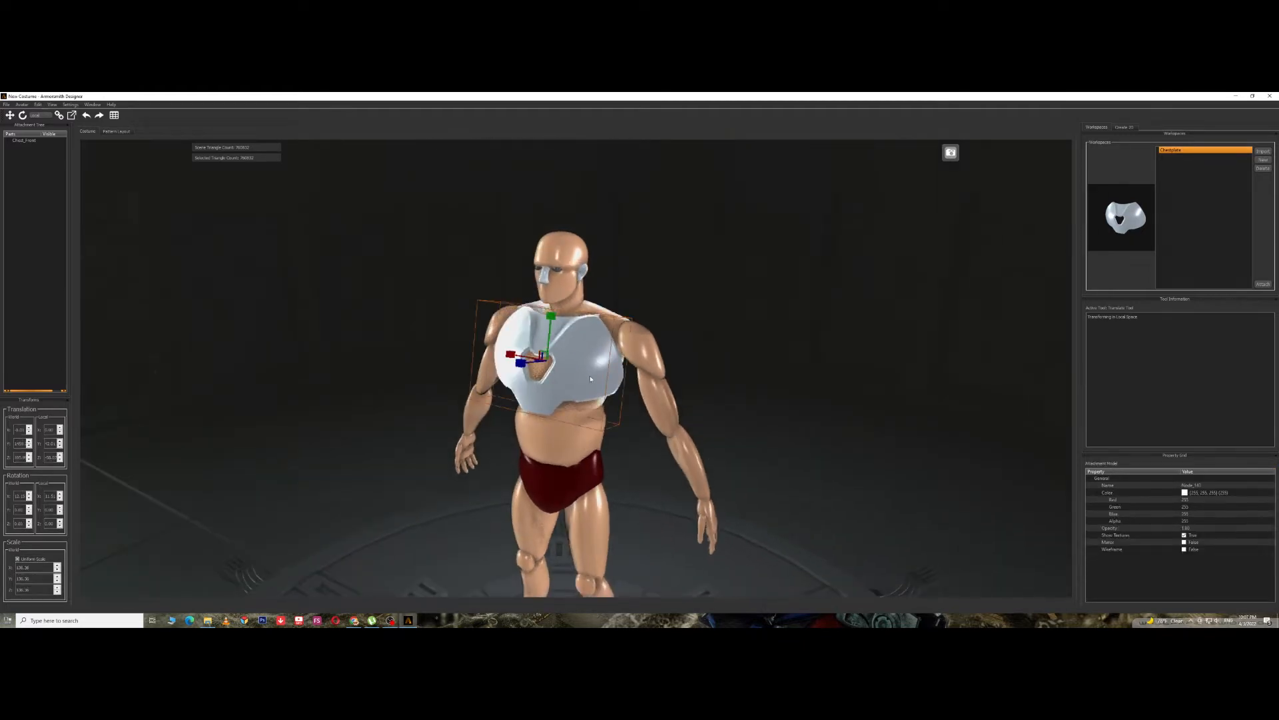
pyautogui.click(787, 414)
pyautogui.click(575, 359)
pyautogui.moveTo(597, 386)
pyautogui.mouseDown(button='right')
pyautogui.moveTo(606, 389)
pyautogui.moveTo(573, 396)
pyautogui.moveTo(602, 400)
pyautogui.mouseUp(button='right')
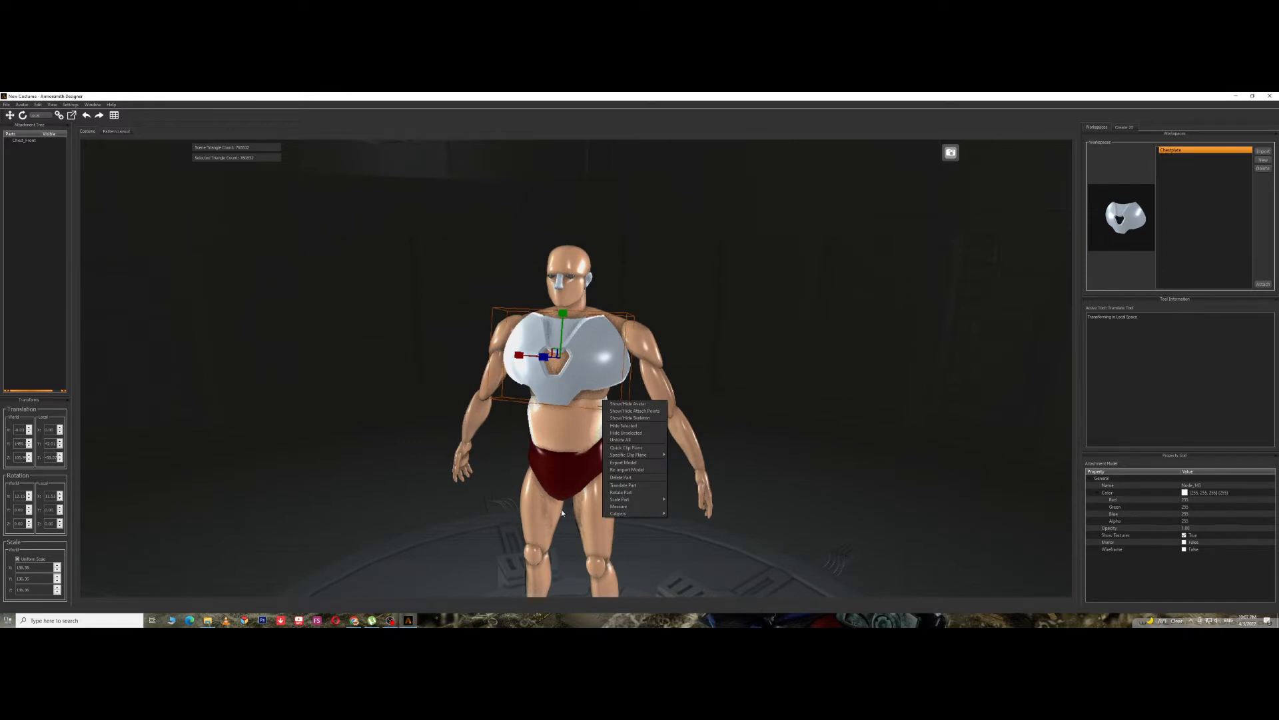
pyautogui.click(831, 531)
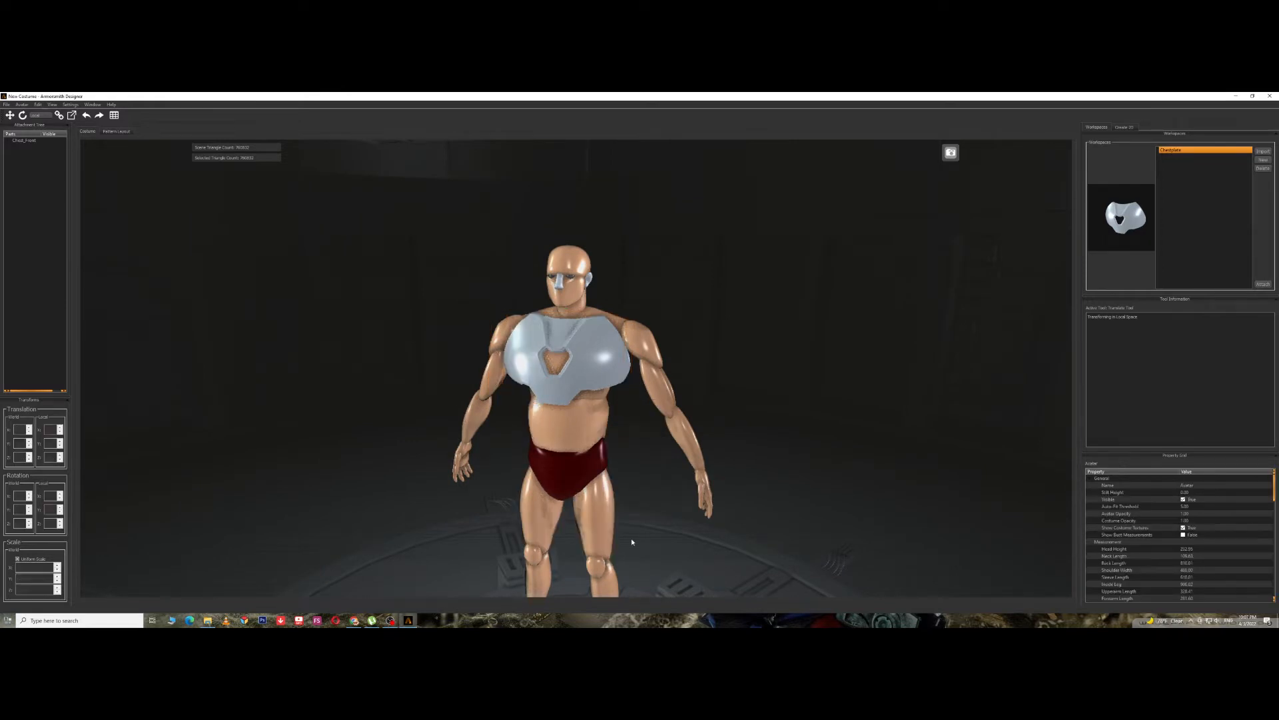
# Set the chestplate's color to dark red (170, 0, 0).
pyautogui.click(599, 352)
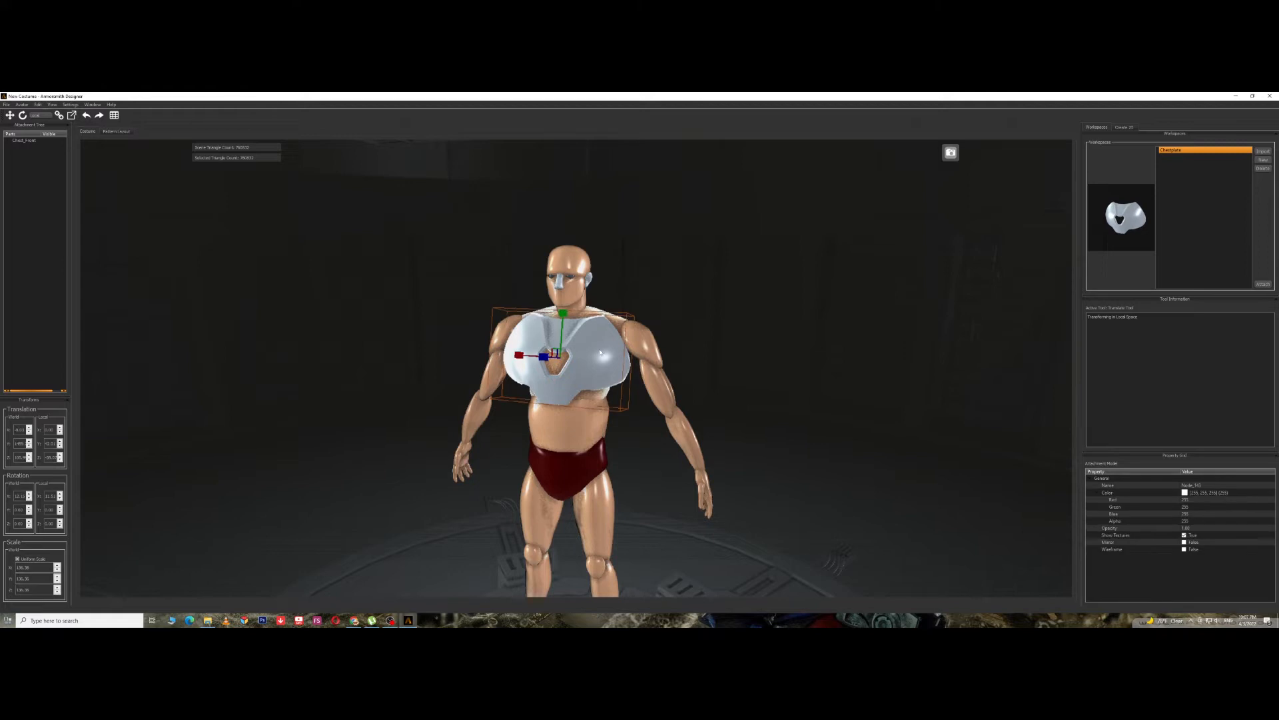
pyautogui.click(1197, 493)
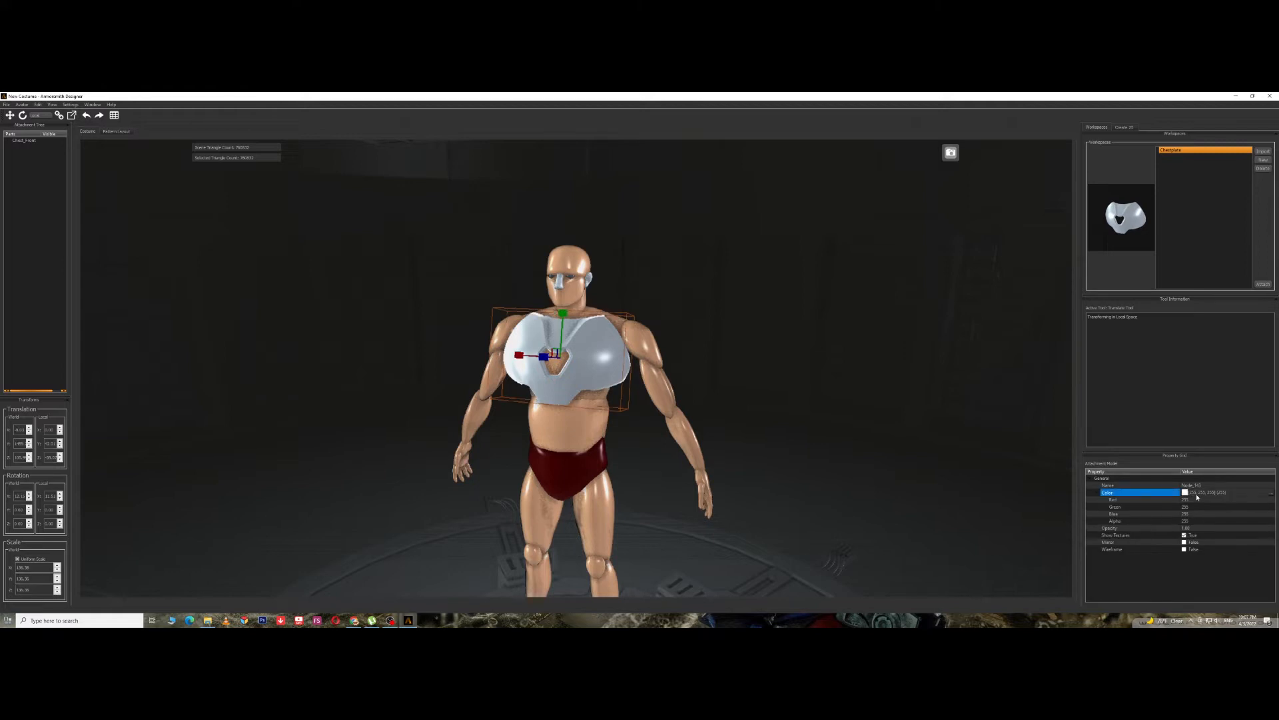
pyautogui.click(1271, 495)
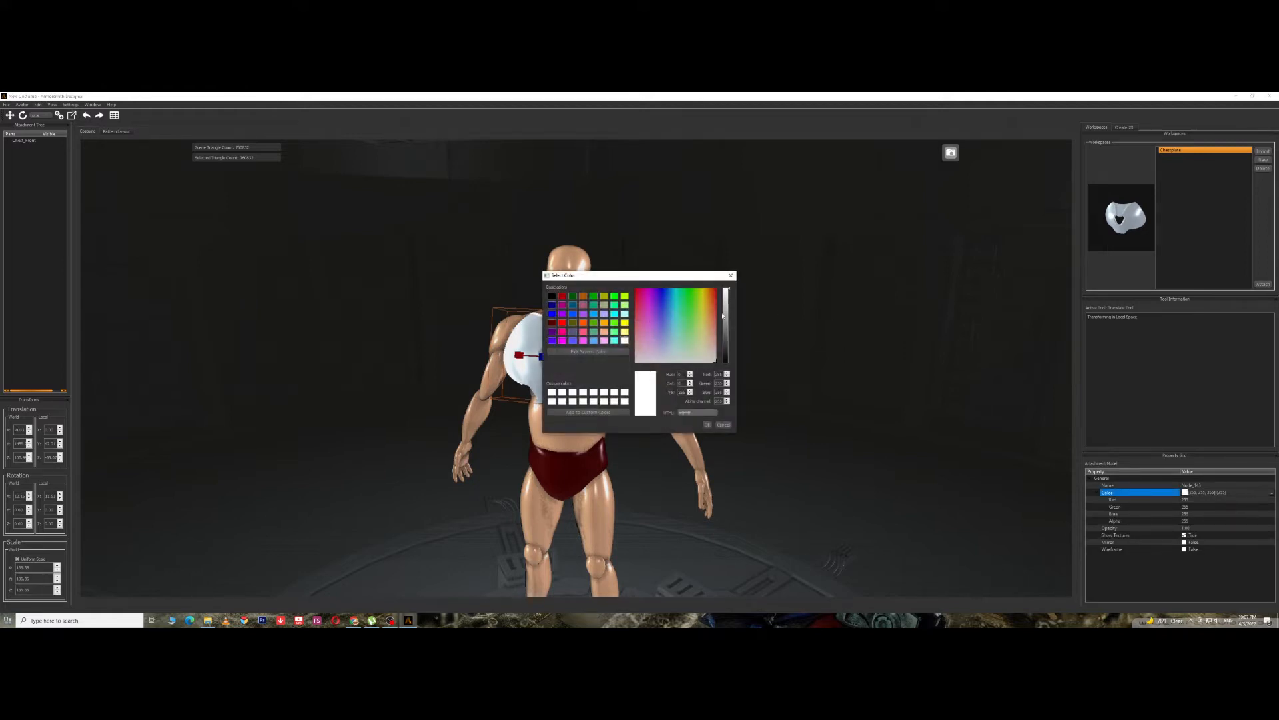
pyautogui.click(562, 297)
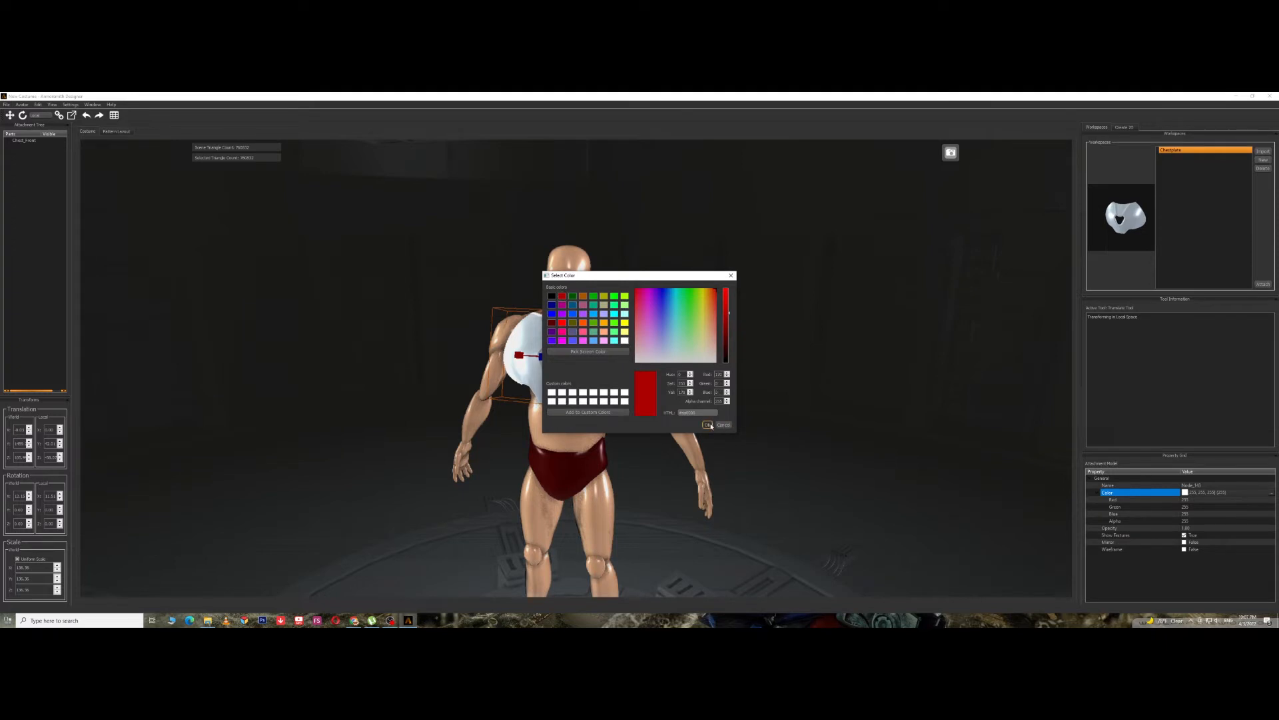
pyautogui.click(707, 425)
pyautogui.click(744, 405)
pyautogui.moveTo(744, 405); pyautogui.dragTo(771, 413, button='right')
pyautogui.scroll(4, 742, 370)
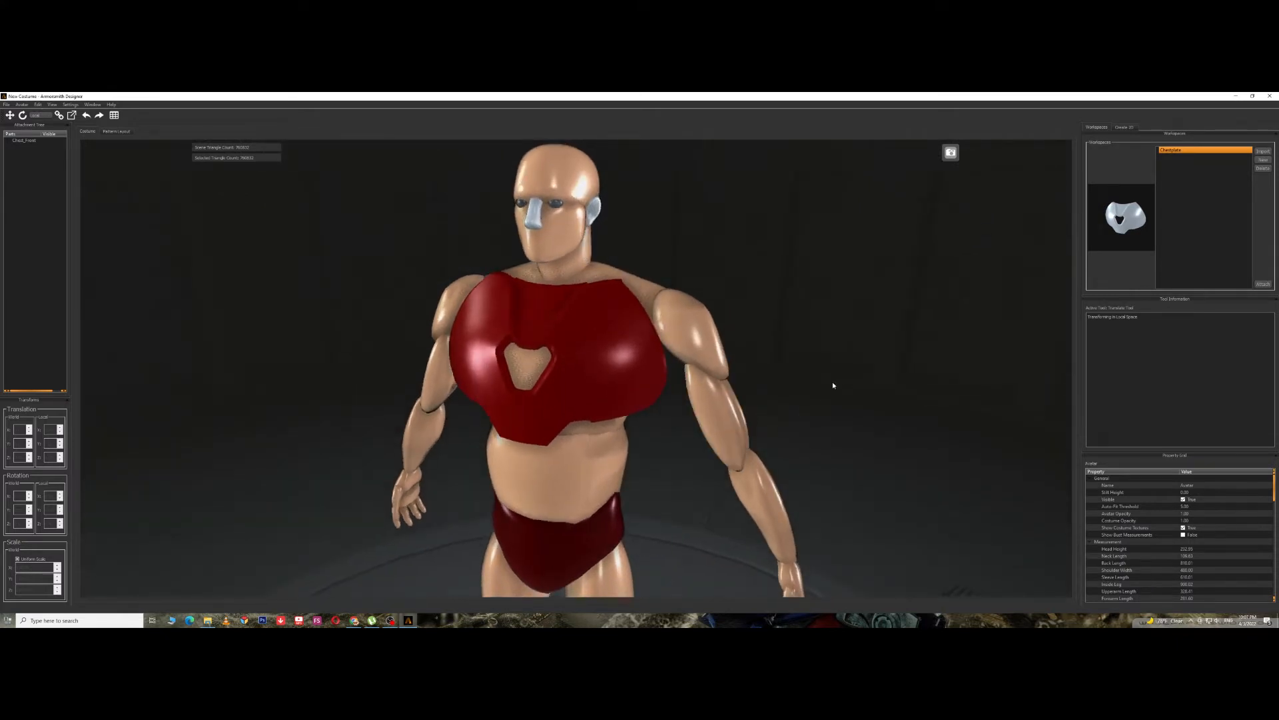
# Translate the red chestplate along its depth axis to fit it closer to the chest, and leave it selected.
pyautogui.moveTo(830, 373); pyautogui.dragTo(824, 375, button='right')
pyautogui.click(790, 385)
pyautogui.moveTo(728, 402); pyautogui.dragTo(485, 319, button='right')
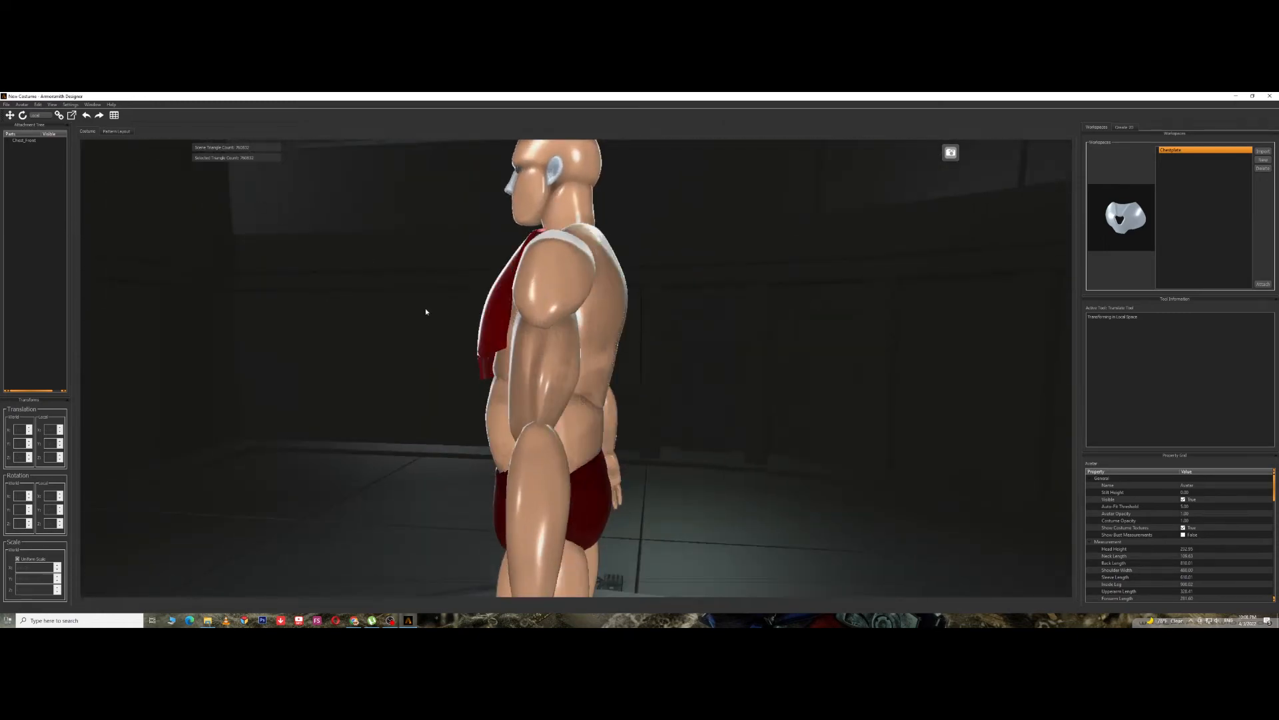
pyautogui.click(496, 300)
pyautogui.moveTo(345, 297); pyautogui.dragTo(346, 287, button='right')
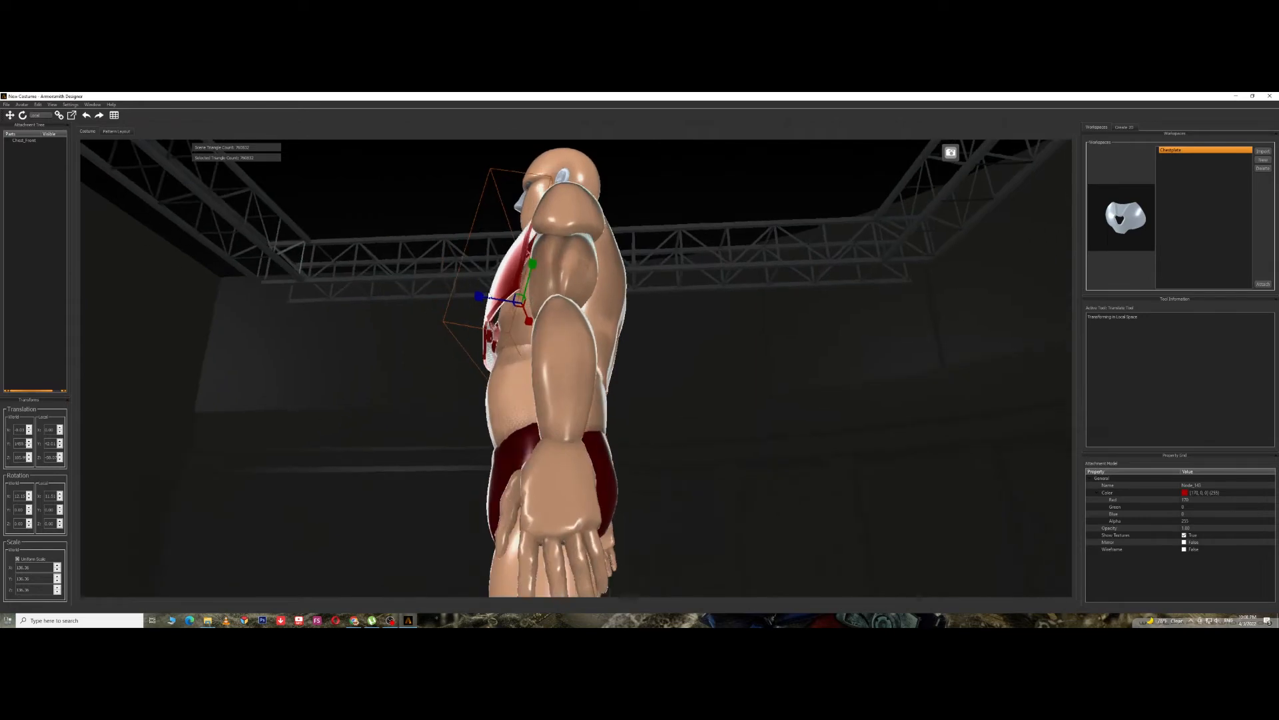
pyautogui.moveTo(479, 298); pyautogui.dragTo(419, 333)
pyautogui.moveTo(419, 334); pyautogui.dragTo(466, 343, button='right')
pyautogui.moveTo(677, 338); pyautogui.dragTo(677, 341)
pyautogui.moveTo(644, 396); pyautogui.dragTo(563, 354, button='right')
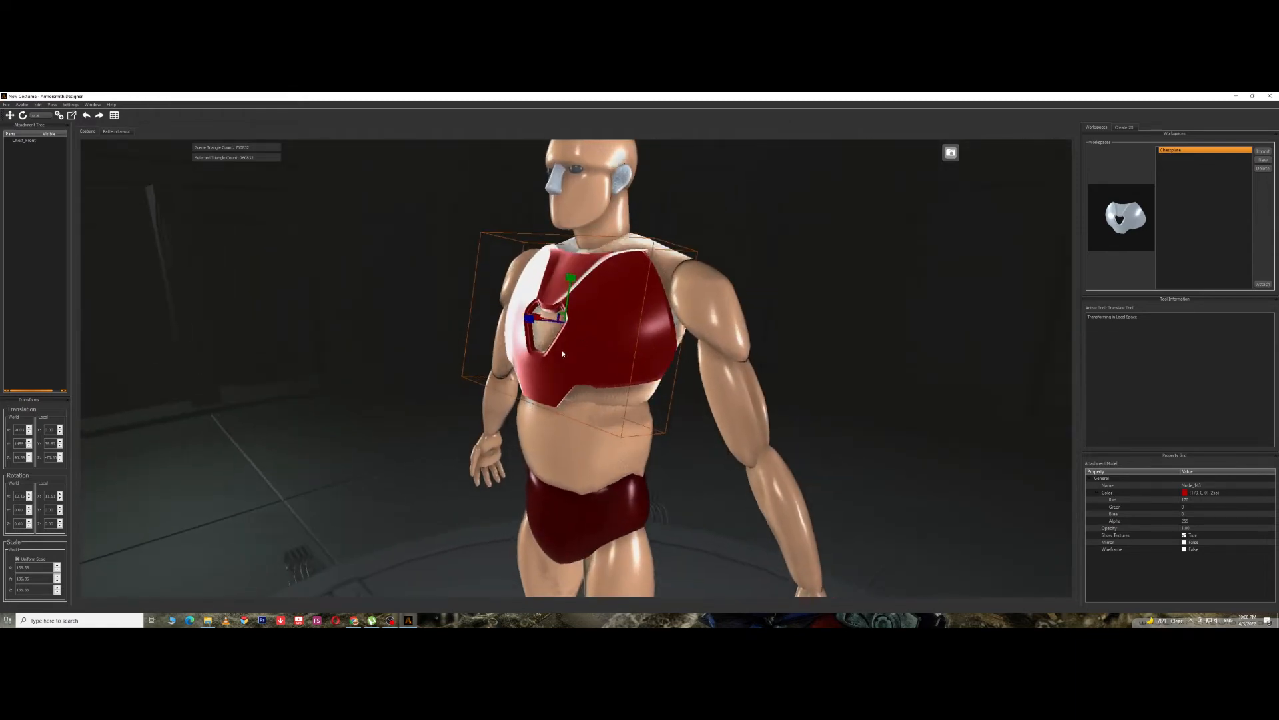
pyautogui.click(577, 351)
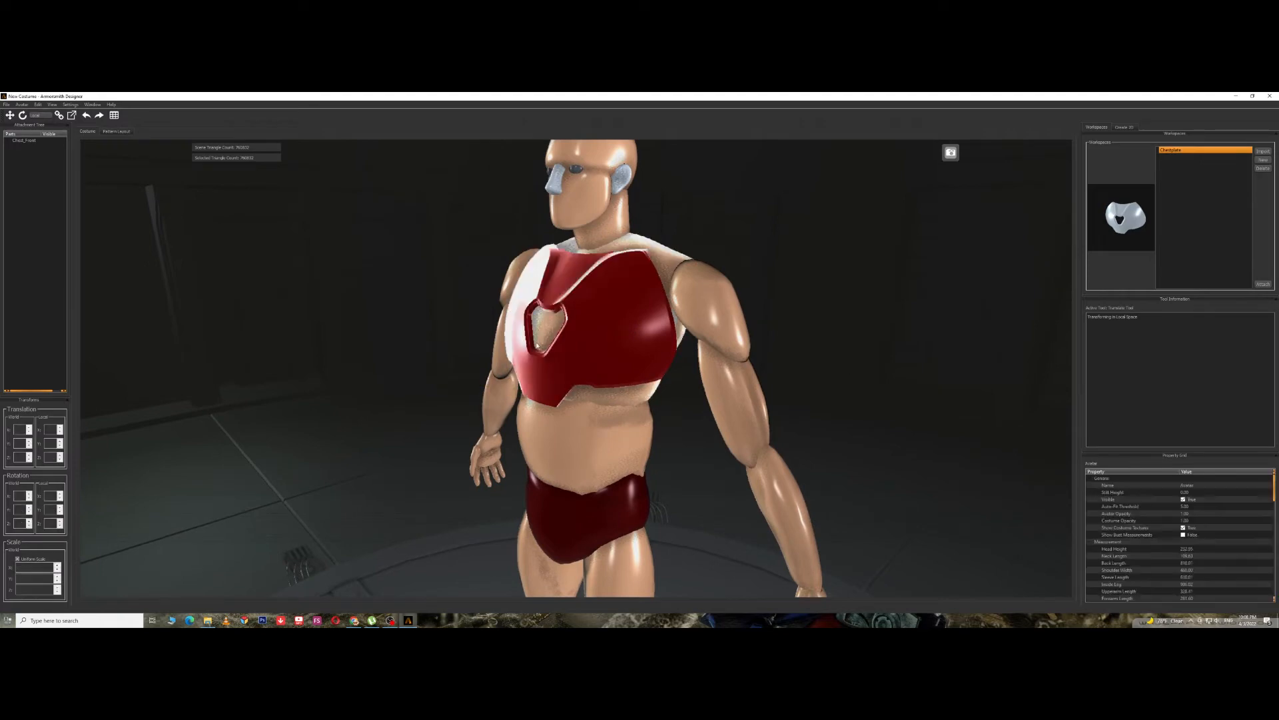
pyautogui.click(613, 348)
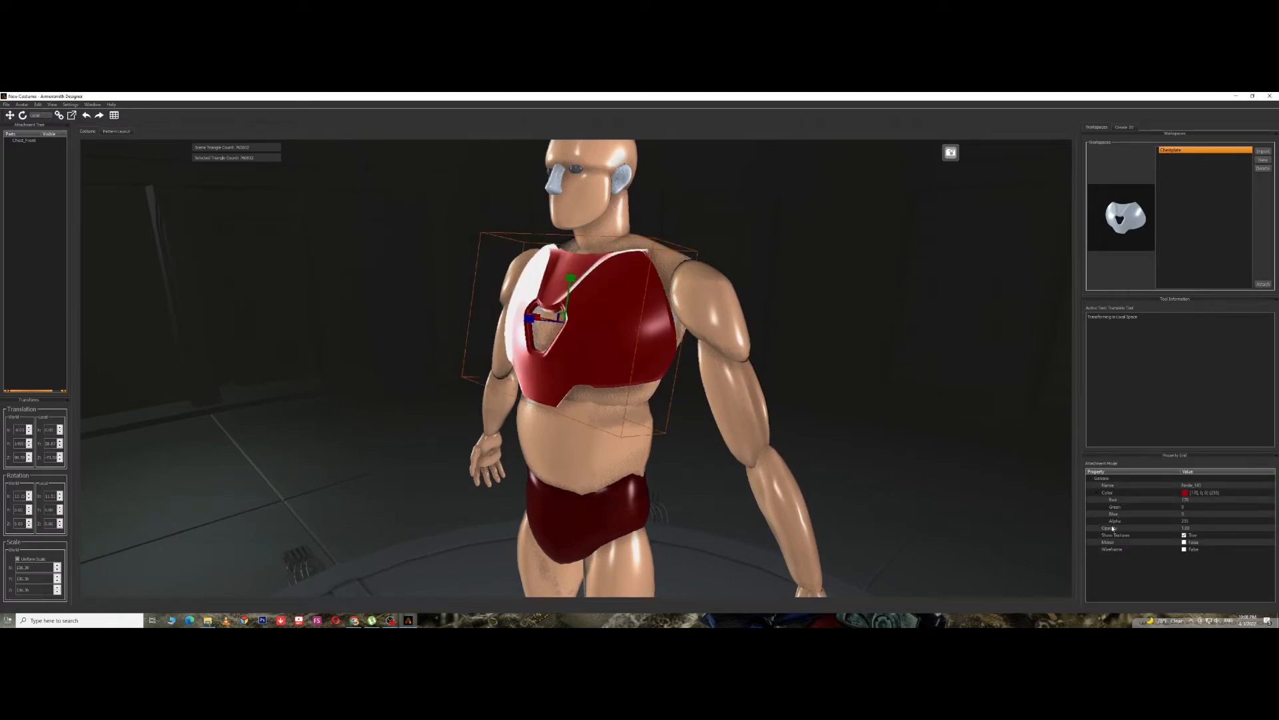
# Set the chestplate's opacity to 0.50 and translate it along its depth axis while comparing it with the torso.
pyautogui.click(1196, 529)
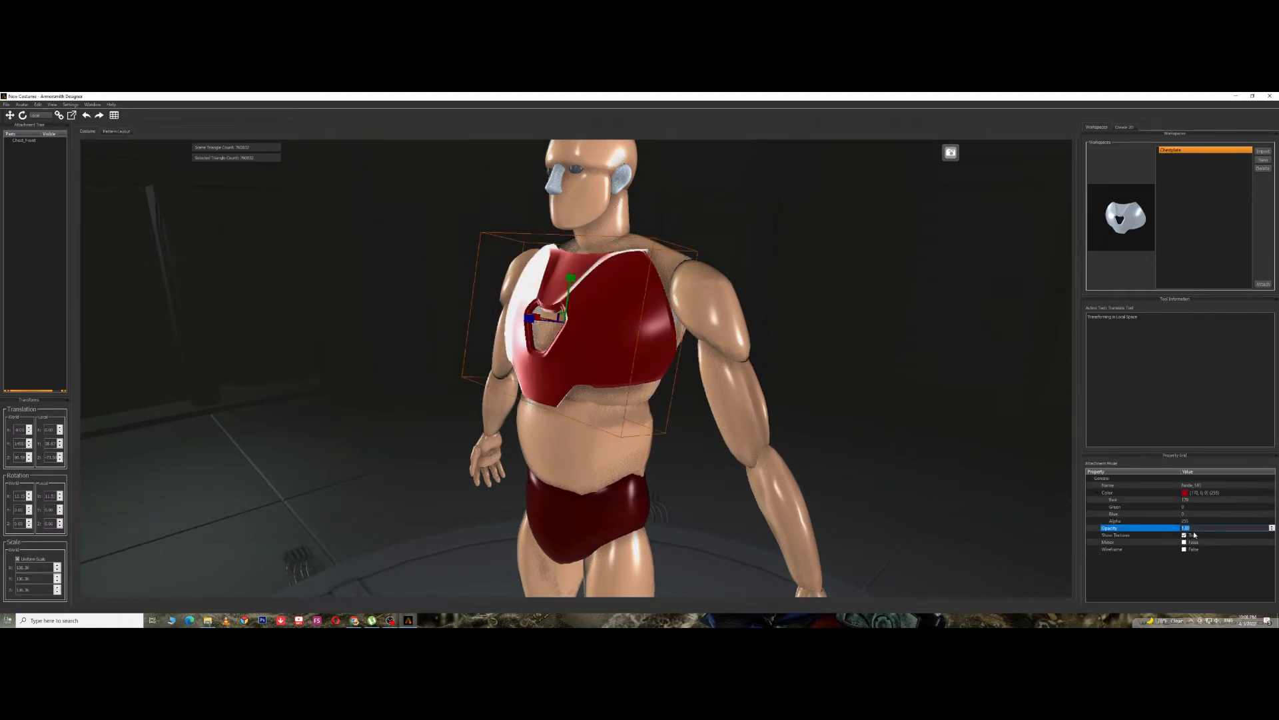
pyautogui.press('Return')
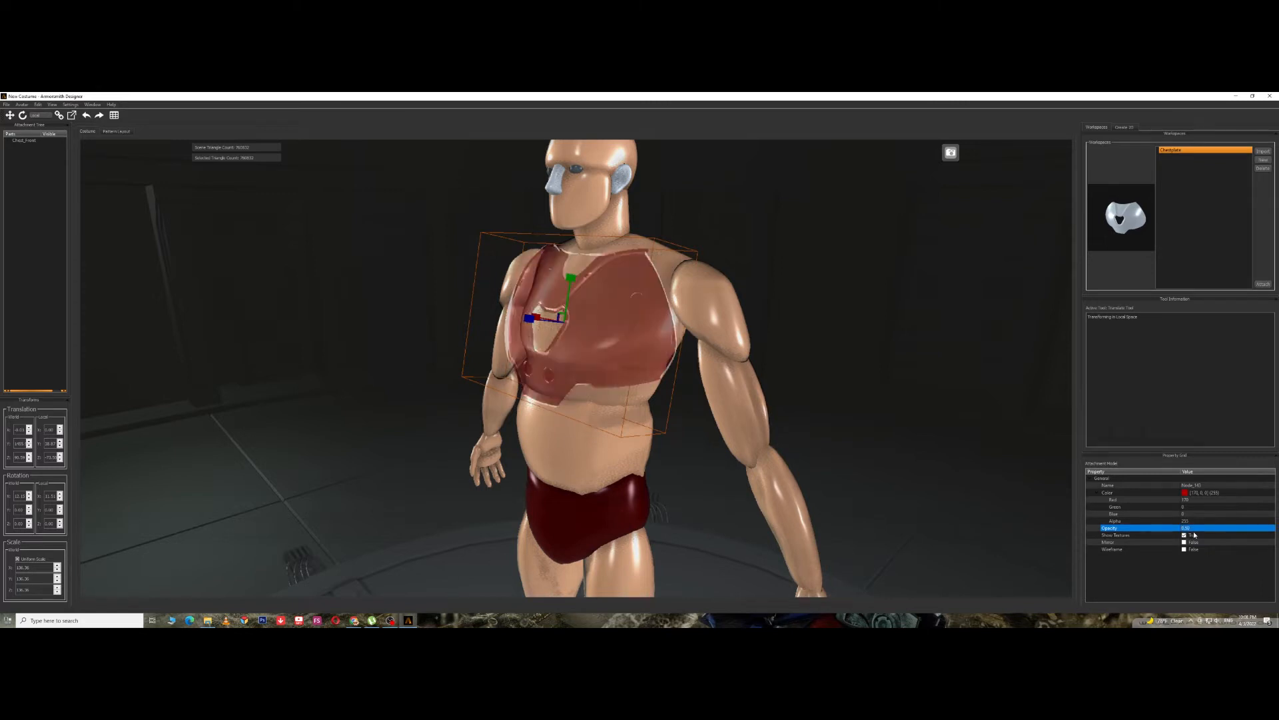
pyautogui.moveTo(498, 340); pyautogui.dragTo(569, 363, button='middle')
pyautogui.moveTo(558, 345); pyautogui.dragTo(555, 351)
pyautogui.moveTo(555, 351); pyautogui.dragTo(600, 381, button='middle')
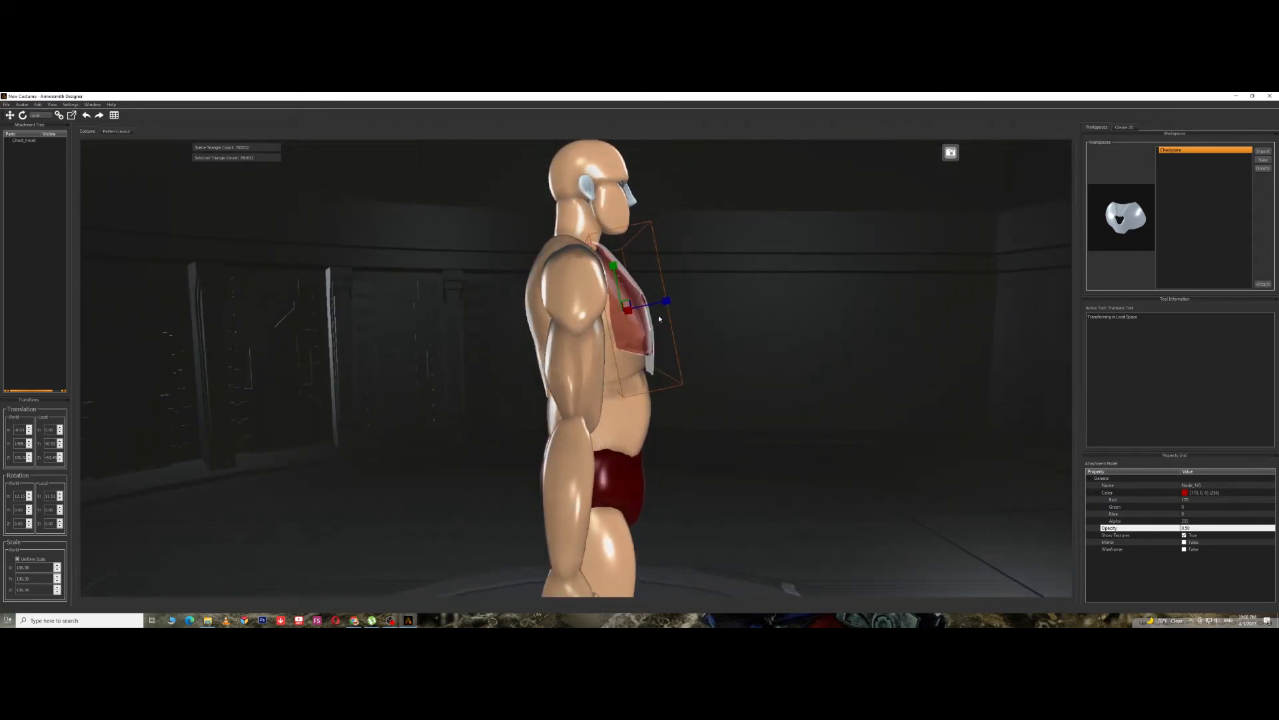
pyautogui.moveTo(640, 285); pyautogui.dragTo(664, 329, button='middle')
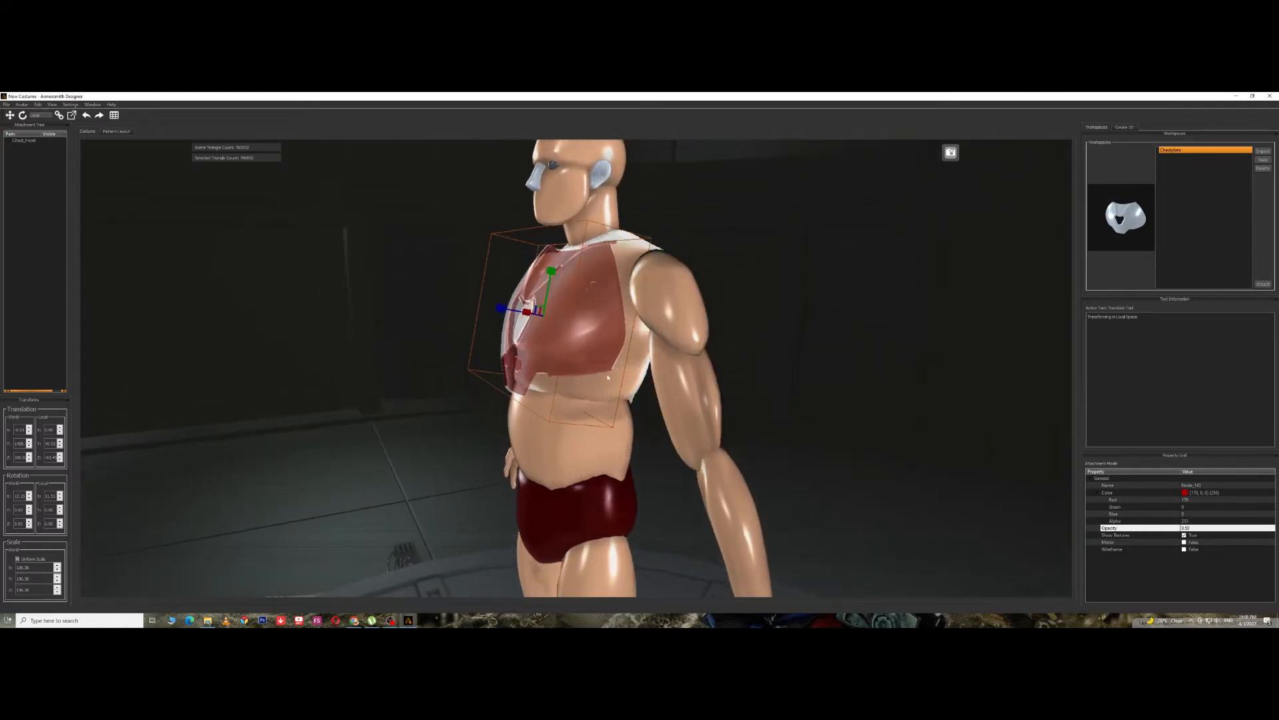
# Fine-tune the semi-transparent chestplate's position along its depth axis so it sits properly on the chest.
pyautogui.moveTo(501, 308)
pyautogui.mouseDown()
pyautogui.moveTo(480, 308)
pyautogui.moveTo(509, 313)
pyautogui.moveTo(498, 311)
pyautogui.mouseUp()
pyautogui.moveTo(457, 360); pyautogui.dragTo(630, 394, button='middle')
pyautogui.click(450, 343)
pyautogui.click(633, 343)
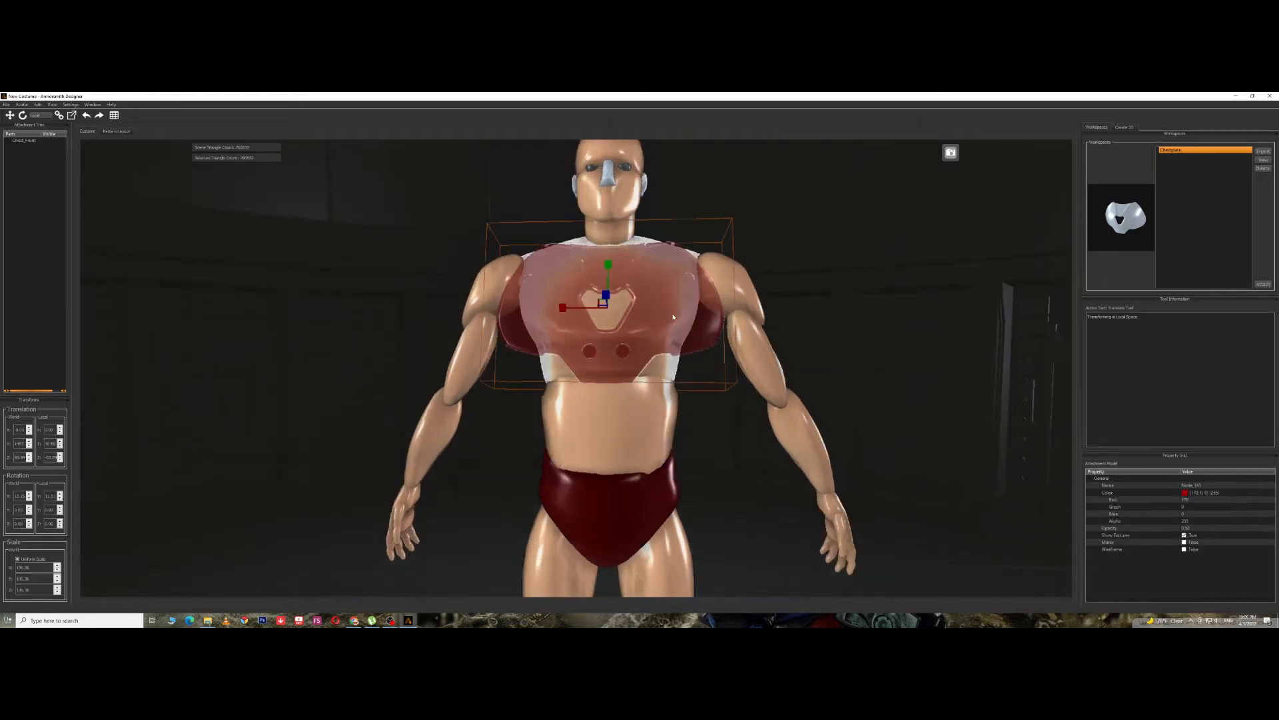
# Set the chestplate's opacity back to 1 and keep the chestplate selected.
pyautogui.click(1197, 529)
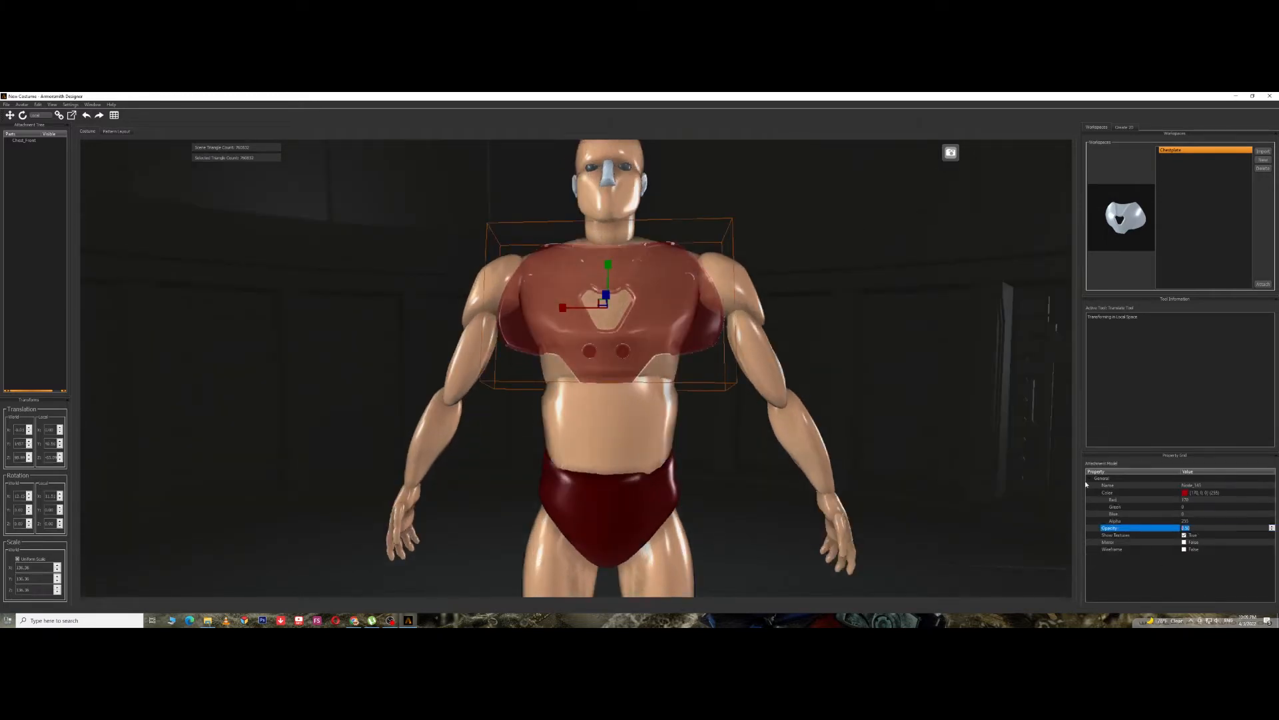
pyautogui.write('1')
pyautogui.press('Return')
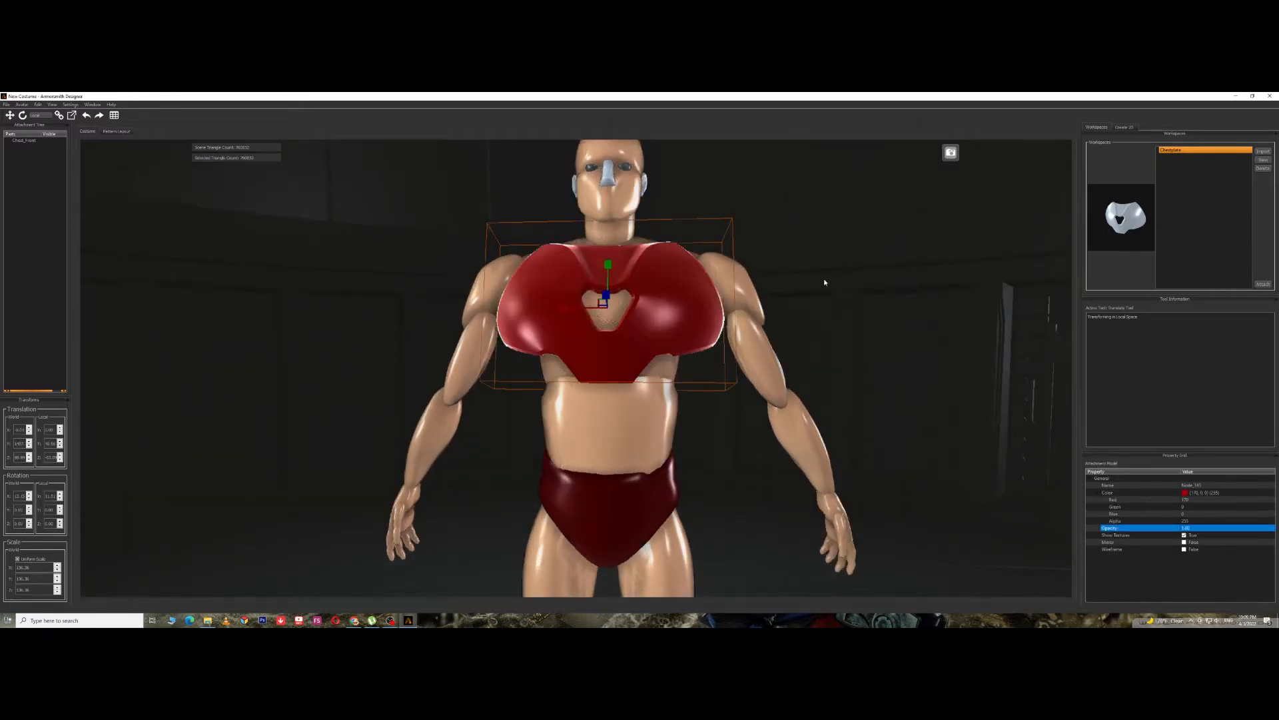
pyautogui.click(885, 368)
pyautogui.click(669, 332)
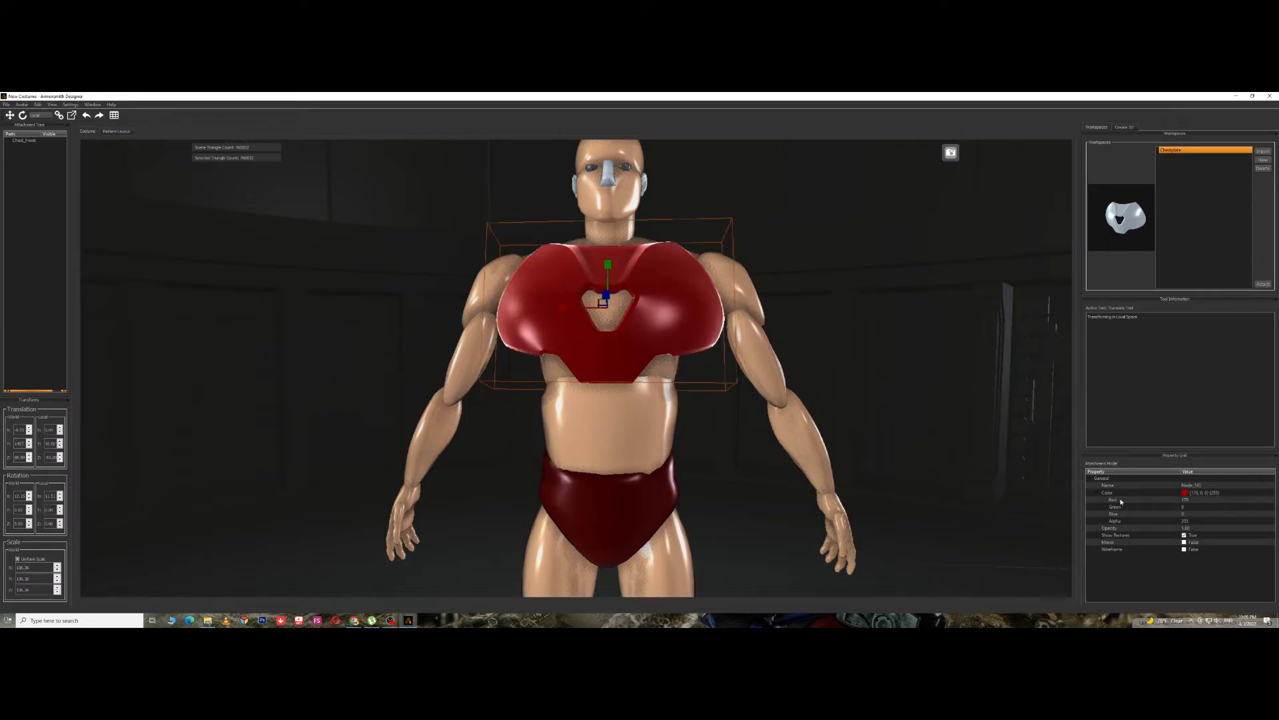
# Try a light blue chestplate by setting the color's green and blue values to 255.
pyautogui.click(1193, 508)
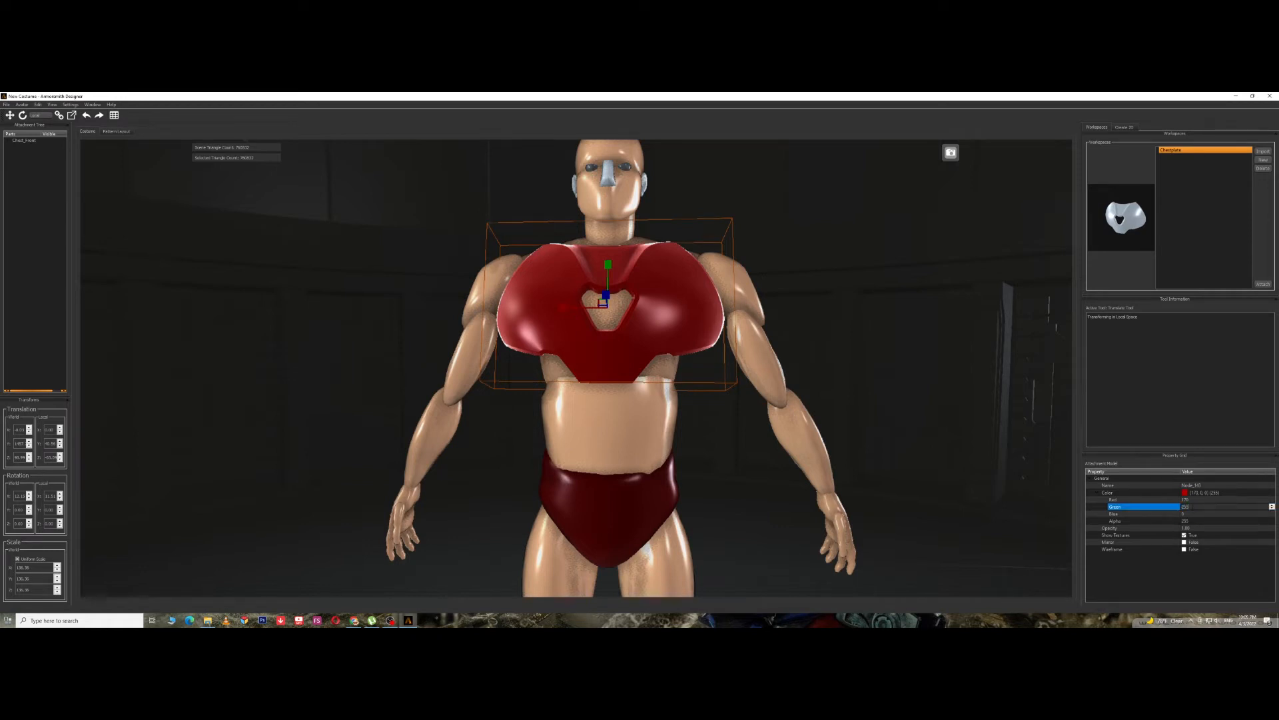
pyautogui.press('Return')
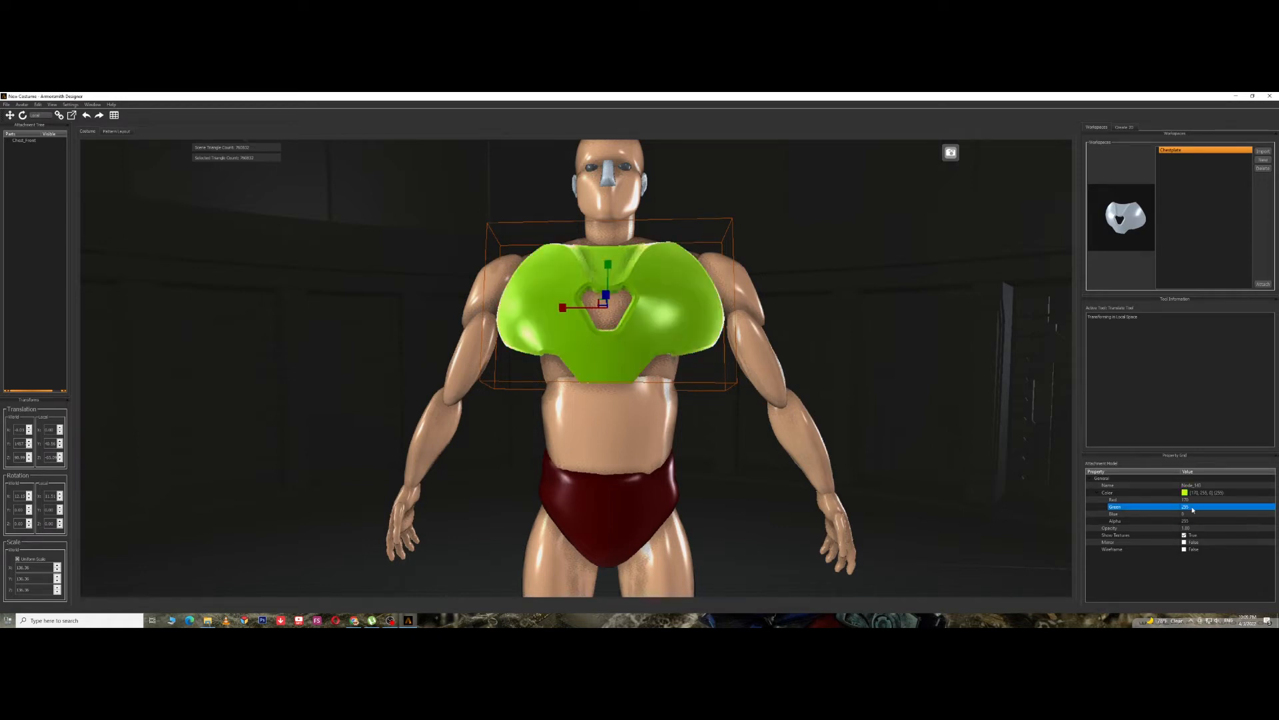
pyautogui.click(1190, 515)
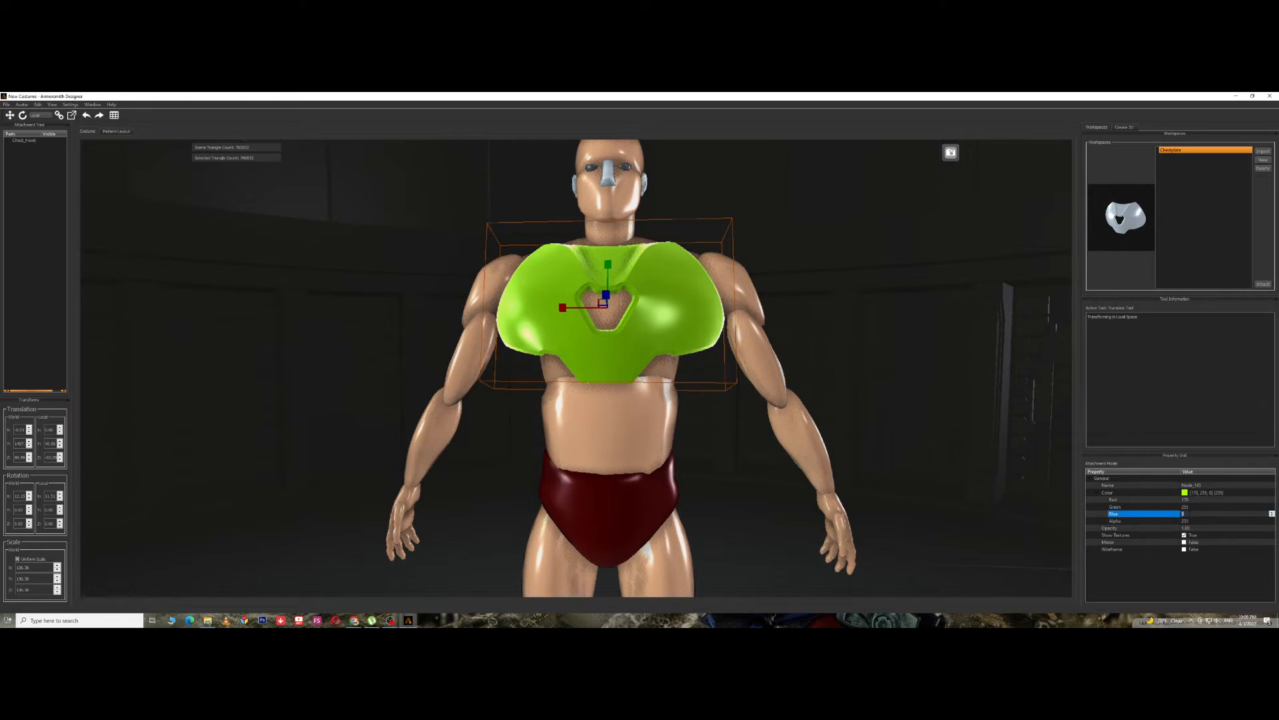
pyautogui.write('255')
pyautogui.press('Return')
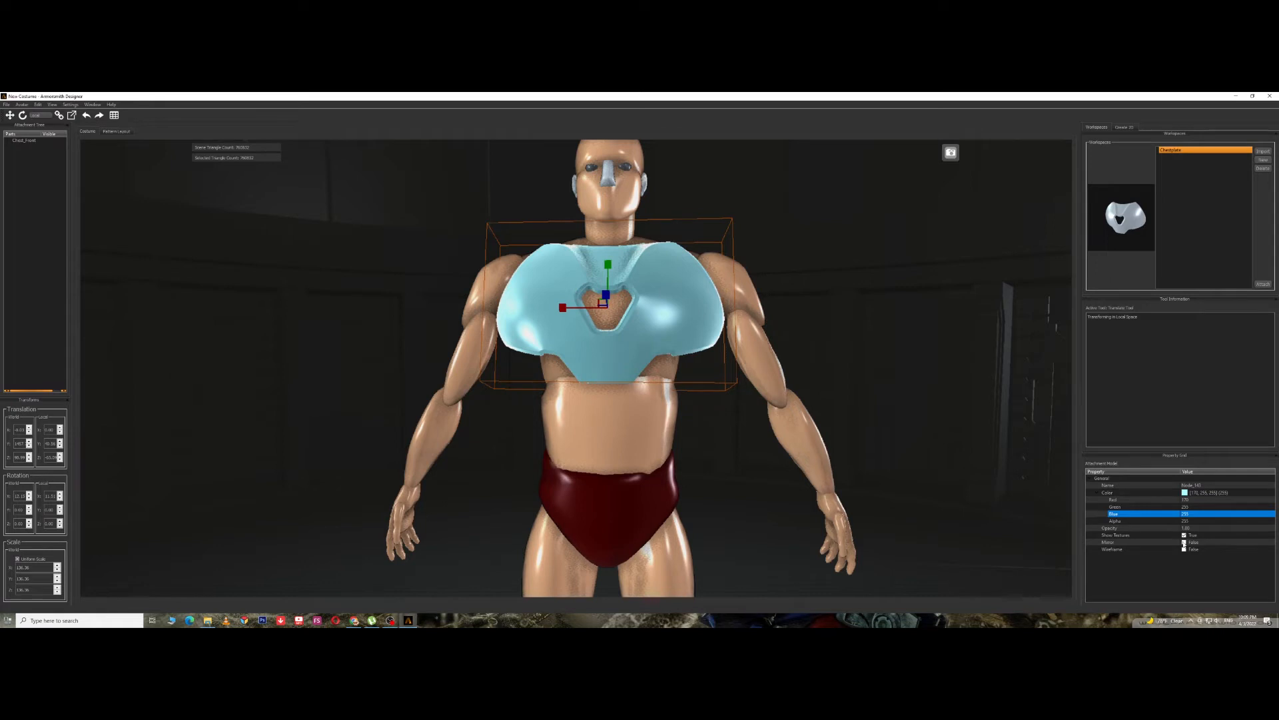
# Return the chestplate's color to dark red (170, 0, 0) and deselect it.
pyautogui.click(1190, 514)
pyautogui.click(1240, 493)
pyautogui.click(1271, 493)
pyautogui.click(564, 300)
pyautogui.click(708, 425)
pyautogui.click(953, 465)
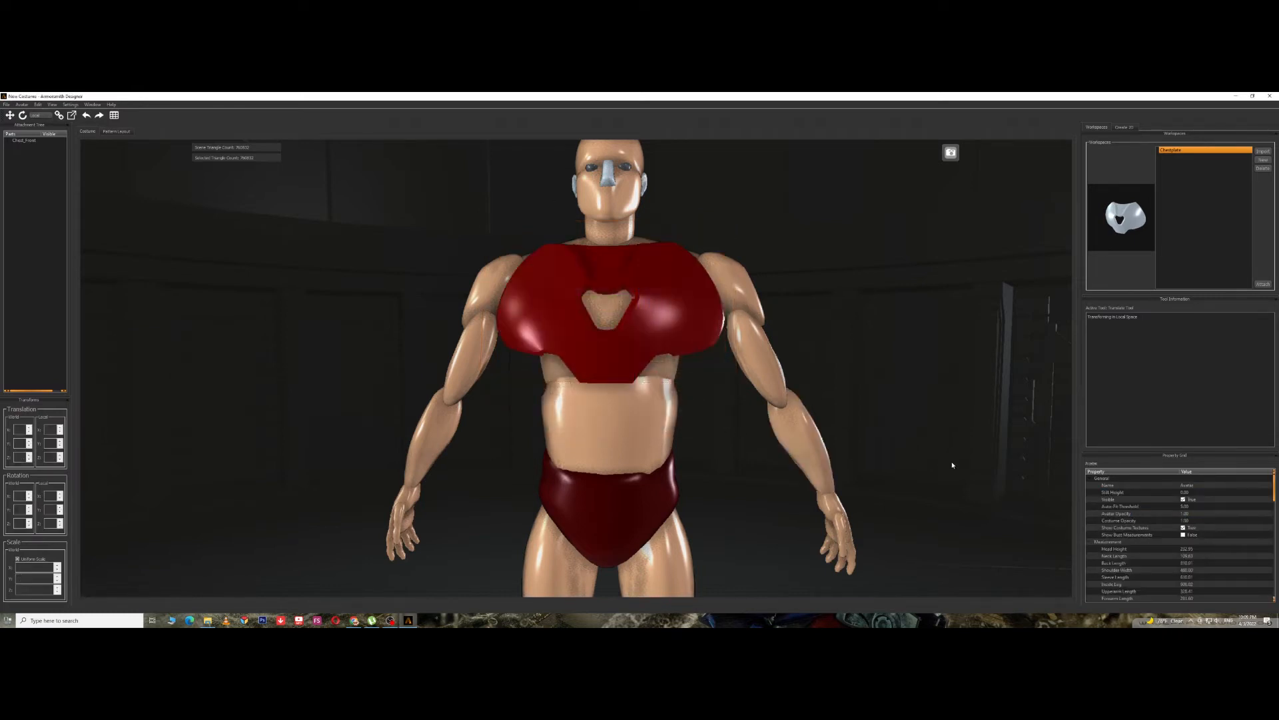
# Select the chestplate and start scaling it with Free Form Deformation.
pyautogui.moveTo(820, 351); pyautogui.dragTo(899, 351, button='middle')
pyautogui.scroll(-3, 806, 356)
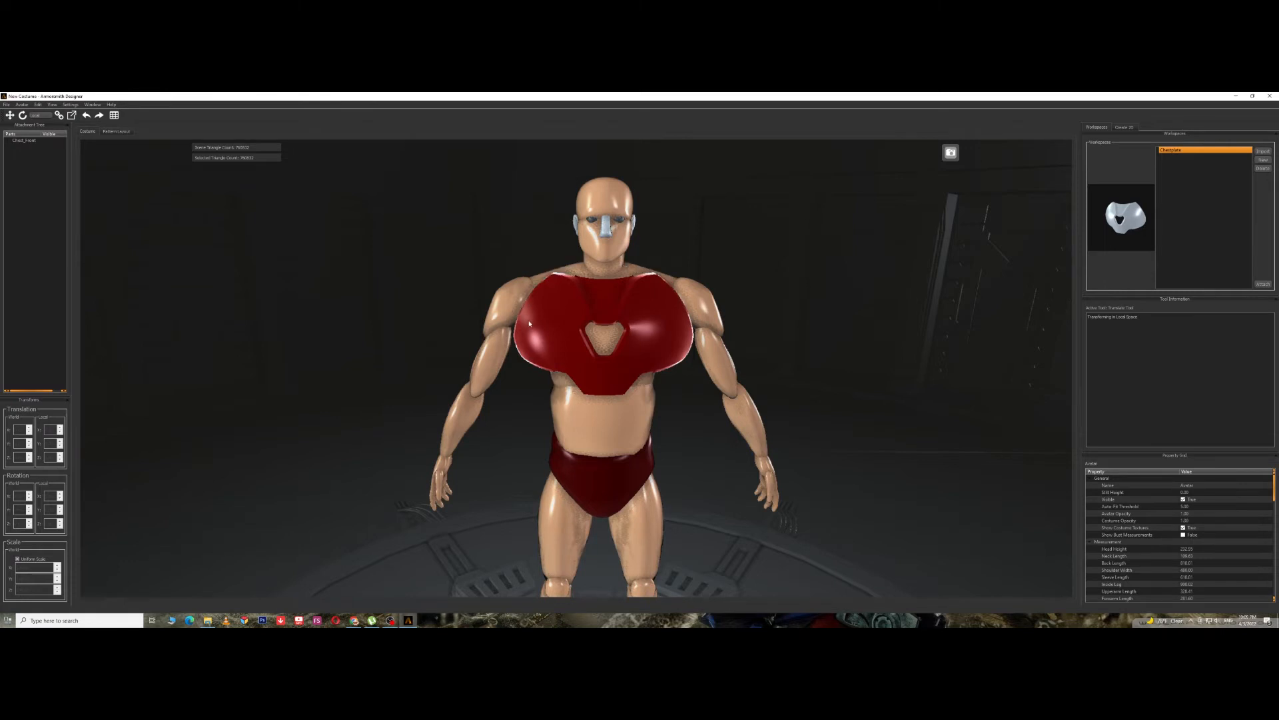
pyautogui.scroll(-3, 450, 310)
pyautogui.moveTo(523, 351)
pyautogui.mouseDown(button='middle')
pyautogui.moveTo(509, 315)
pyautogui.moveTo(501, 357)
pyautogui.mouseUp(button='middle')
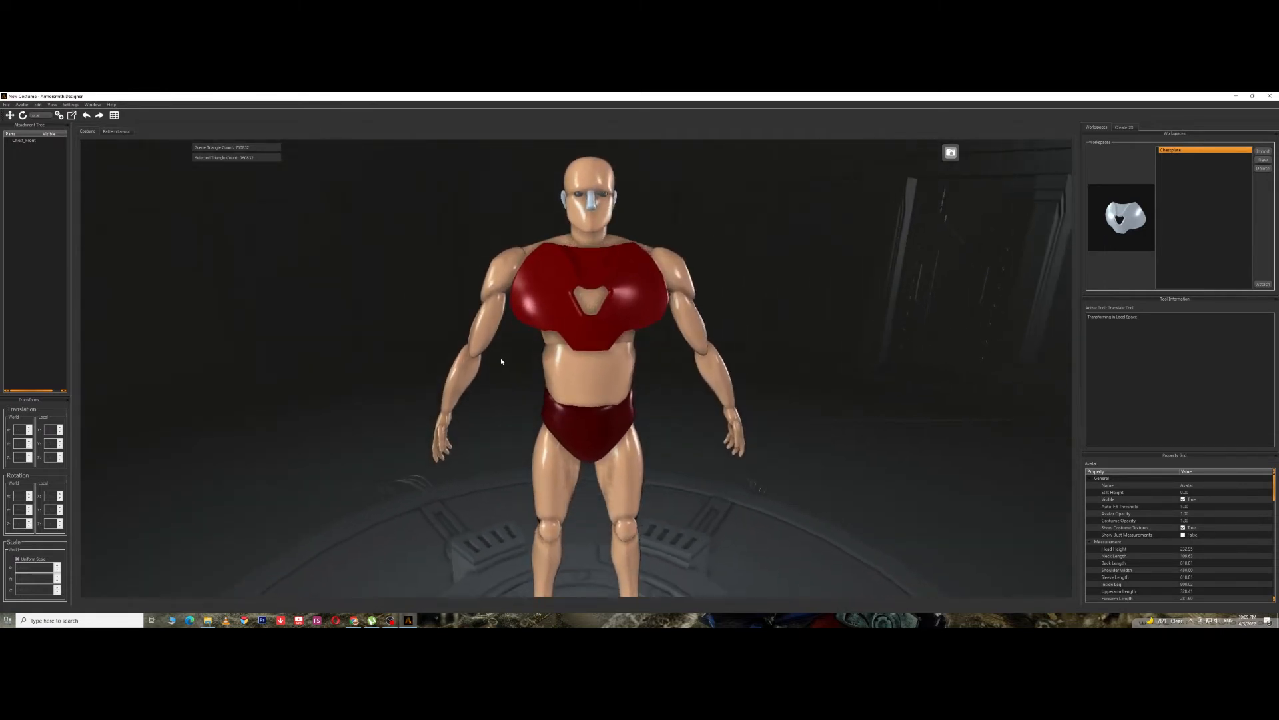
pyautogui.click(618, 299)
pyautogui.scroll(4, 690, 362)
pyautogui.moveTo(693, 362); pyautogui.dragTo(664, 328, button='middle')
pyautogui.rightClick(663, 327)
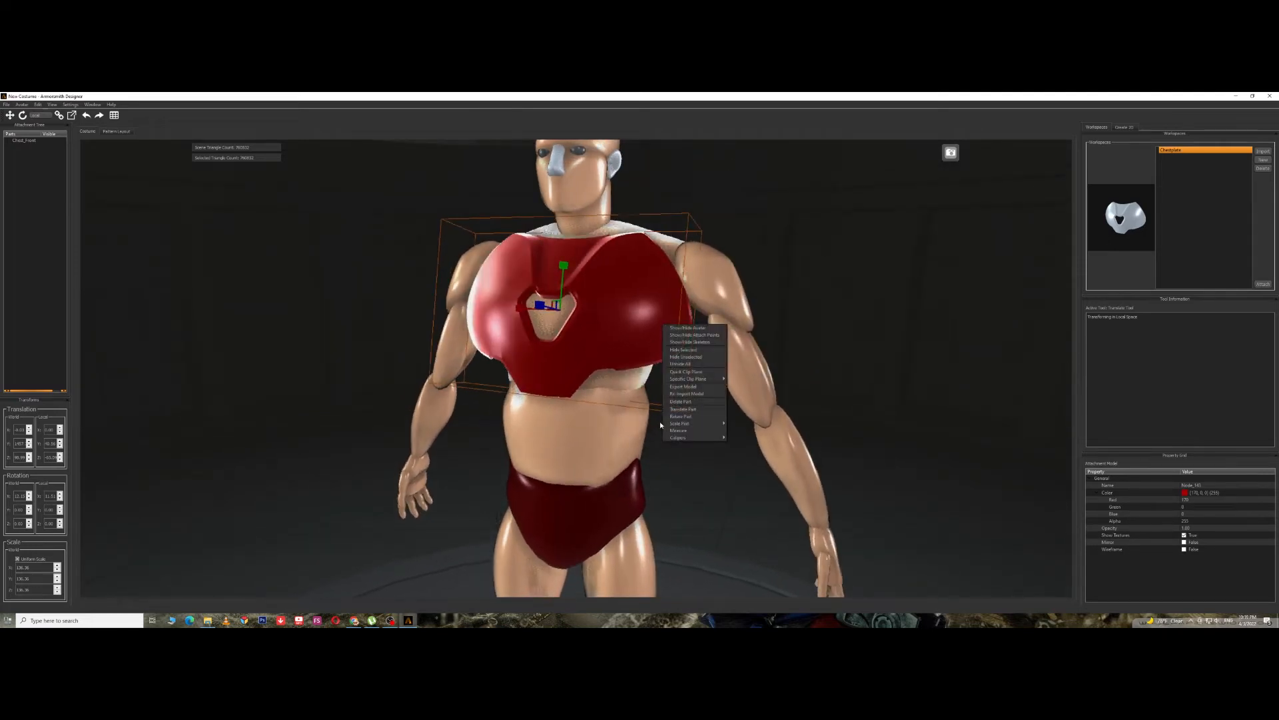
pyautogui.moveTo(681, 426)
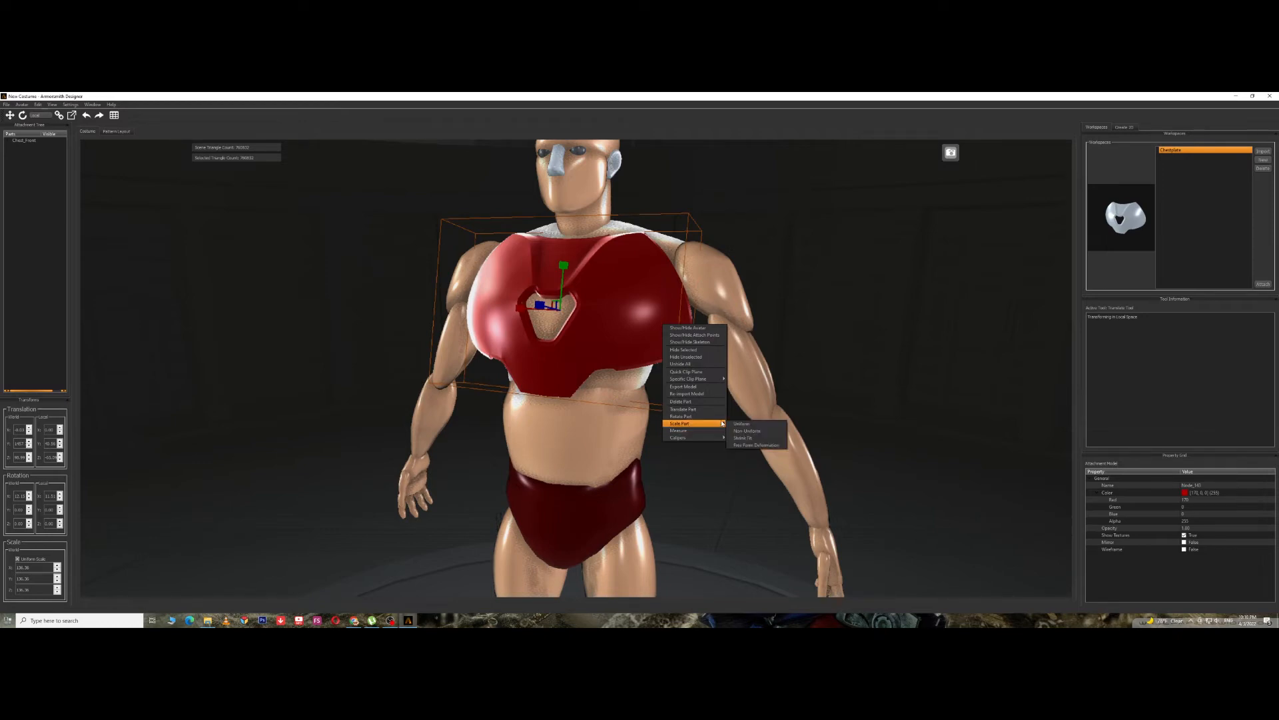
pyautogui.click(757, 445)
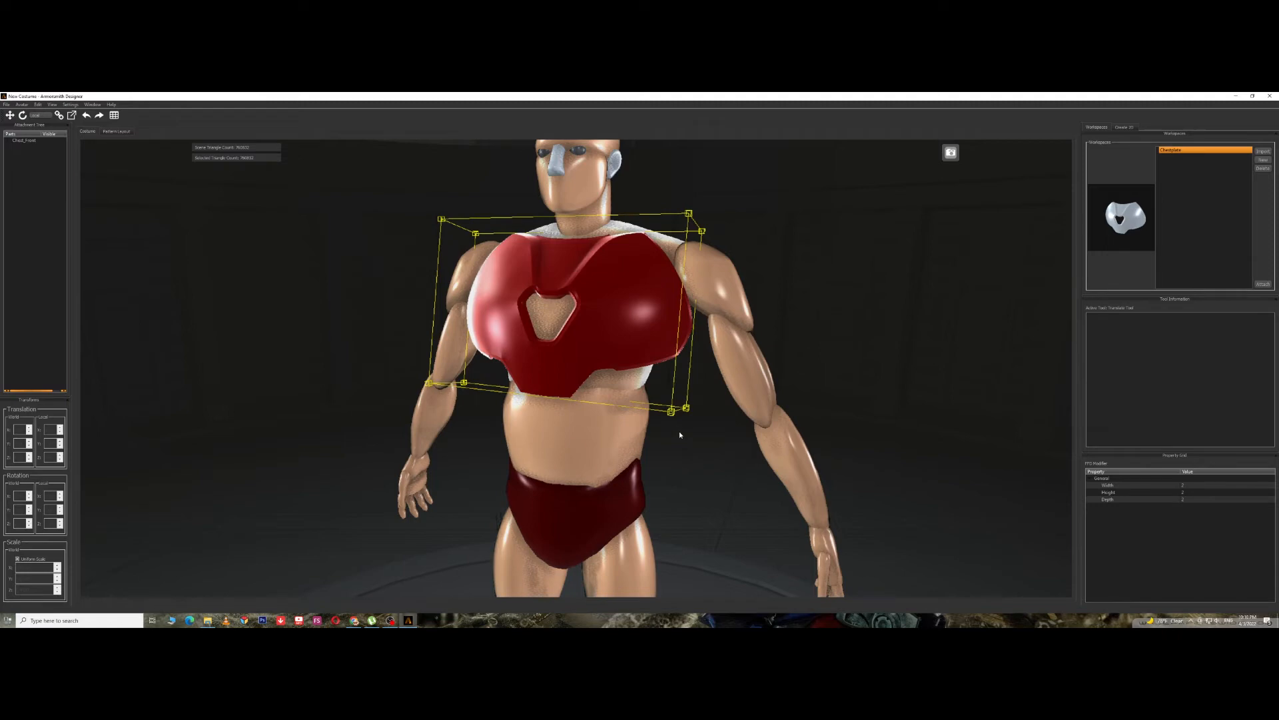
# Select the deformation cage's lower front edge and its front face to examine the editable parts.
pyautogui.scroll(2, 584, 430)
pyautogui.moveTo(583, 429); pyautogui.dragTo(662, 461, button='middle')
pyautogui.click(633, 445)
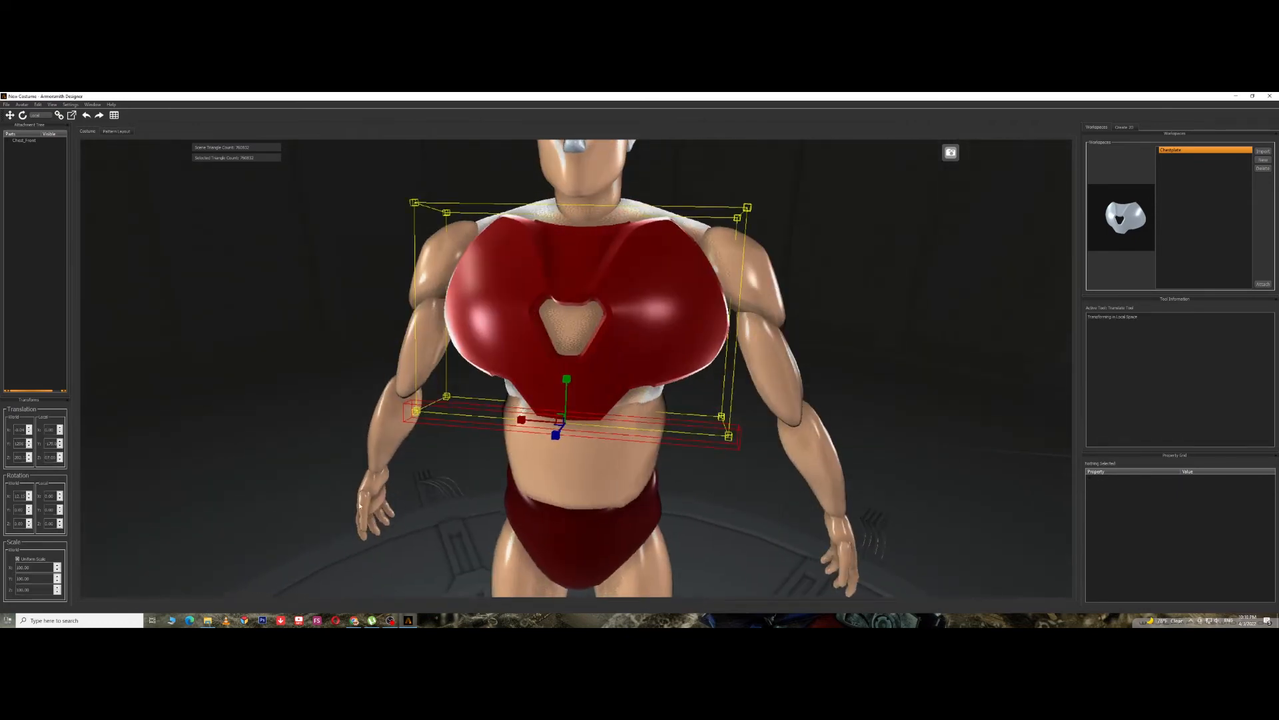
pyautogui.moveTo(476, 498); pyautogui.dragTo(607, 478, button='middle')
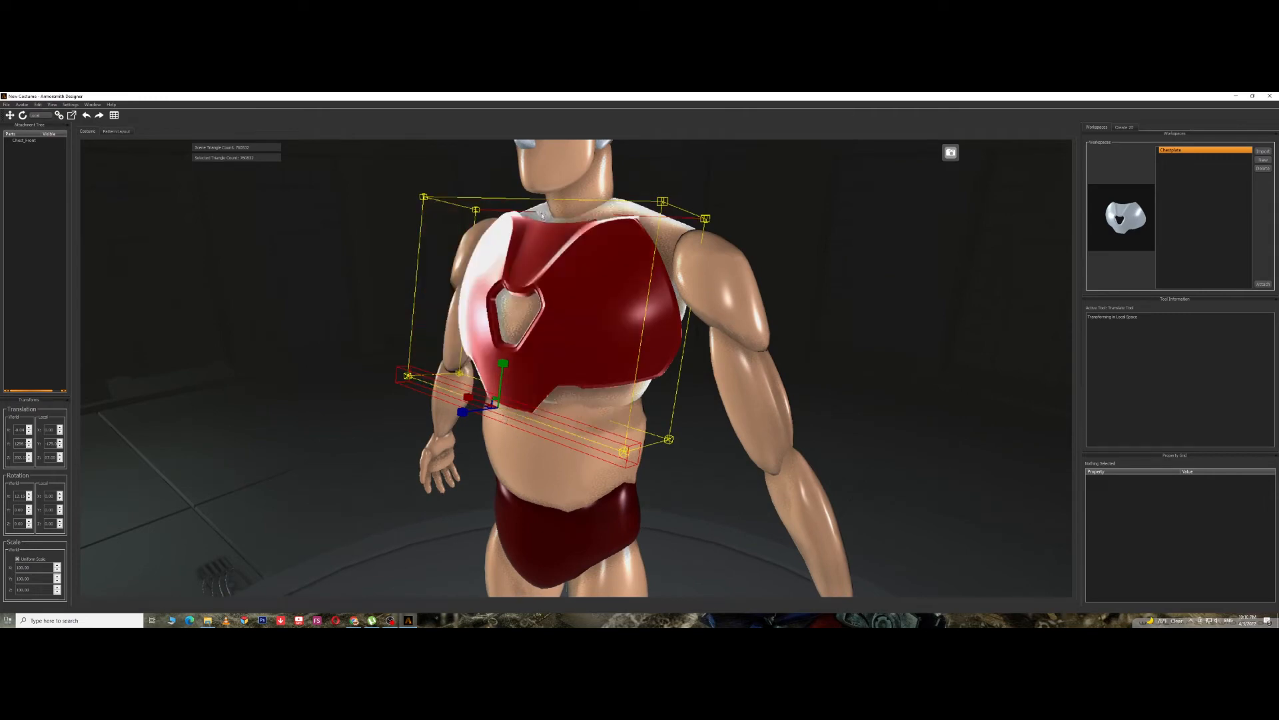
pyautogui.moveTo(513, 450); pyautogui.dragTo(577, 426, button='middle')
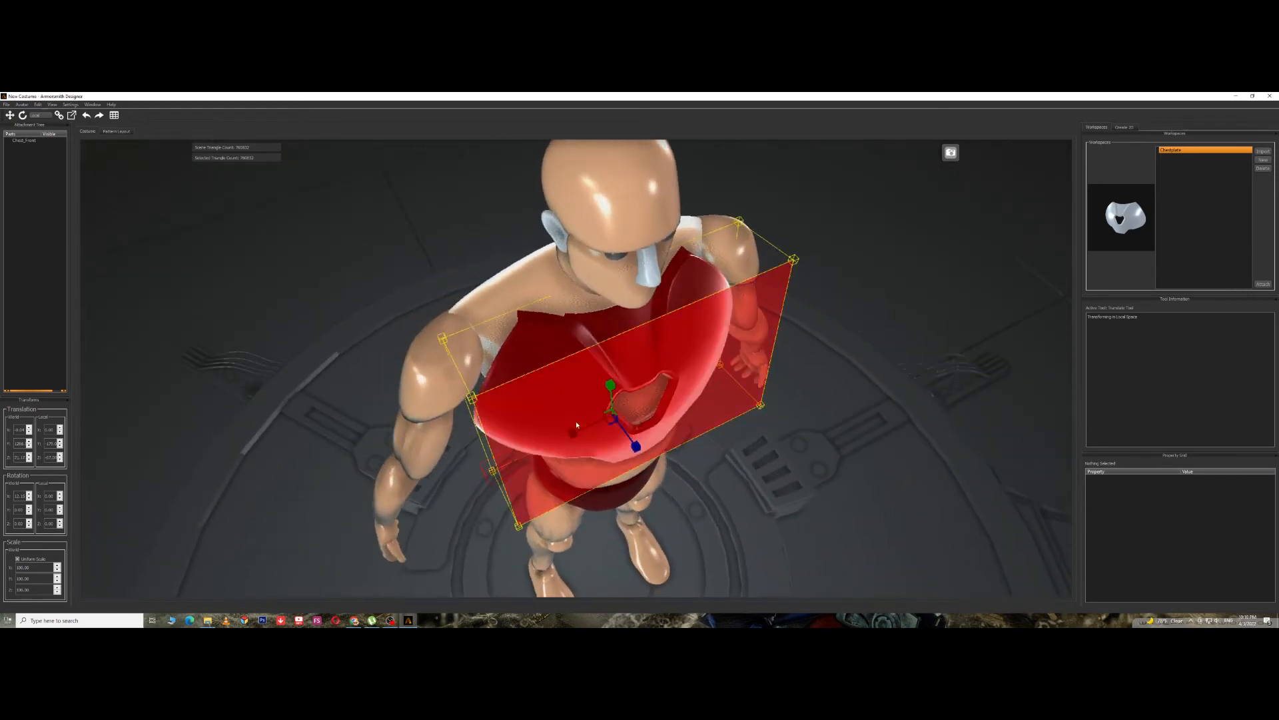
pyautogui.rightClick(577, 426)
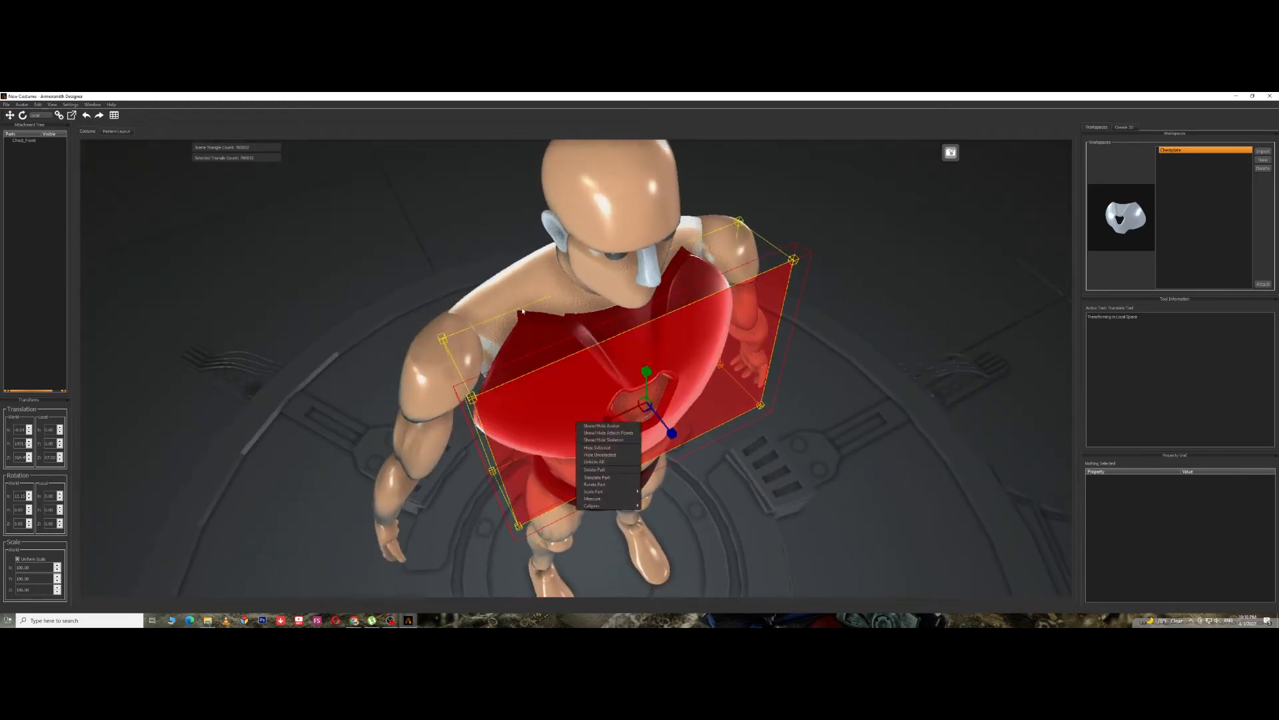
# Select the deformation cage's side, front, top and back faces in turn to examine their translation handles.
pyautogui.moveTo(574, 318); pyautogui.dragTo(586, 421, button='middle')
pyautogui.click(586, 421)
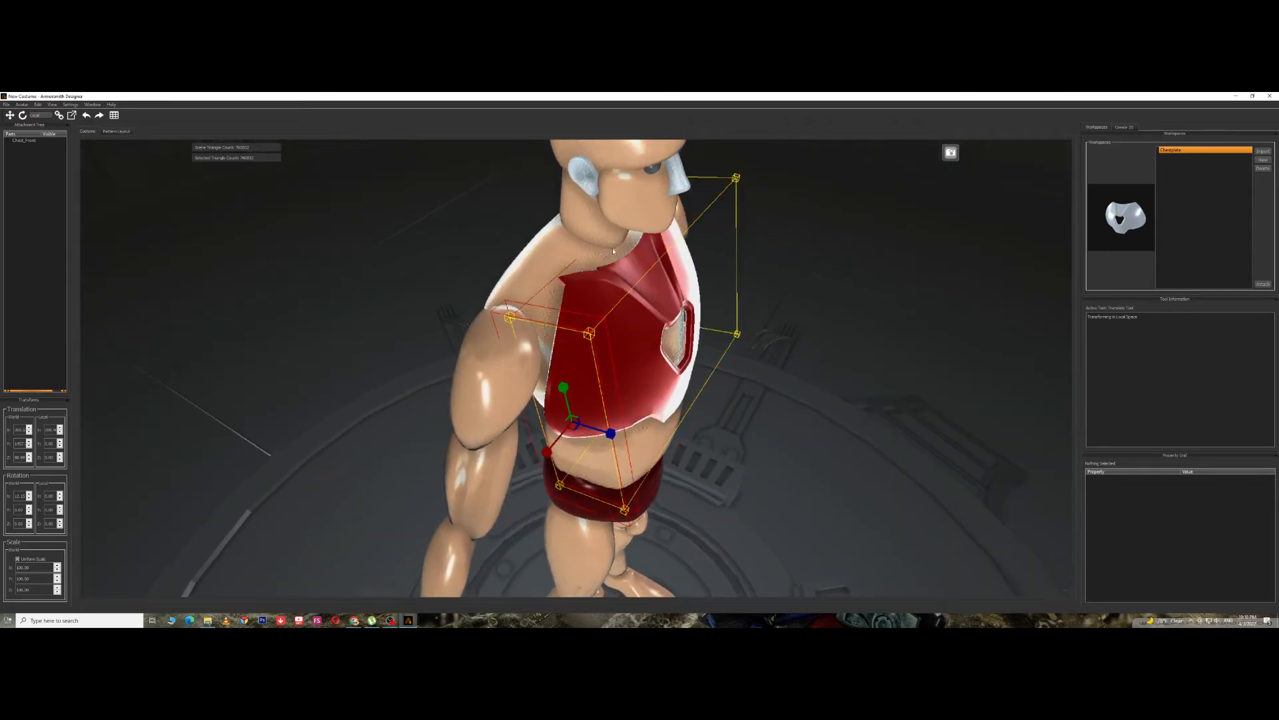
pyautogui.moveTo(638, 287); pyautogui.dragTo(649, 266, button='middle')
pyautogui.click(649, 266)
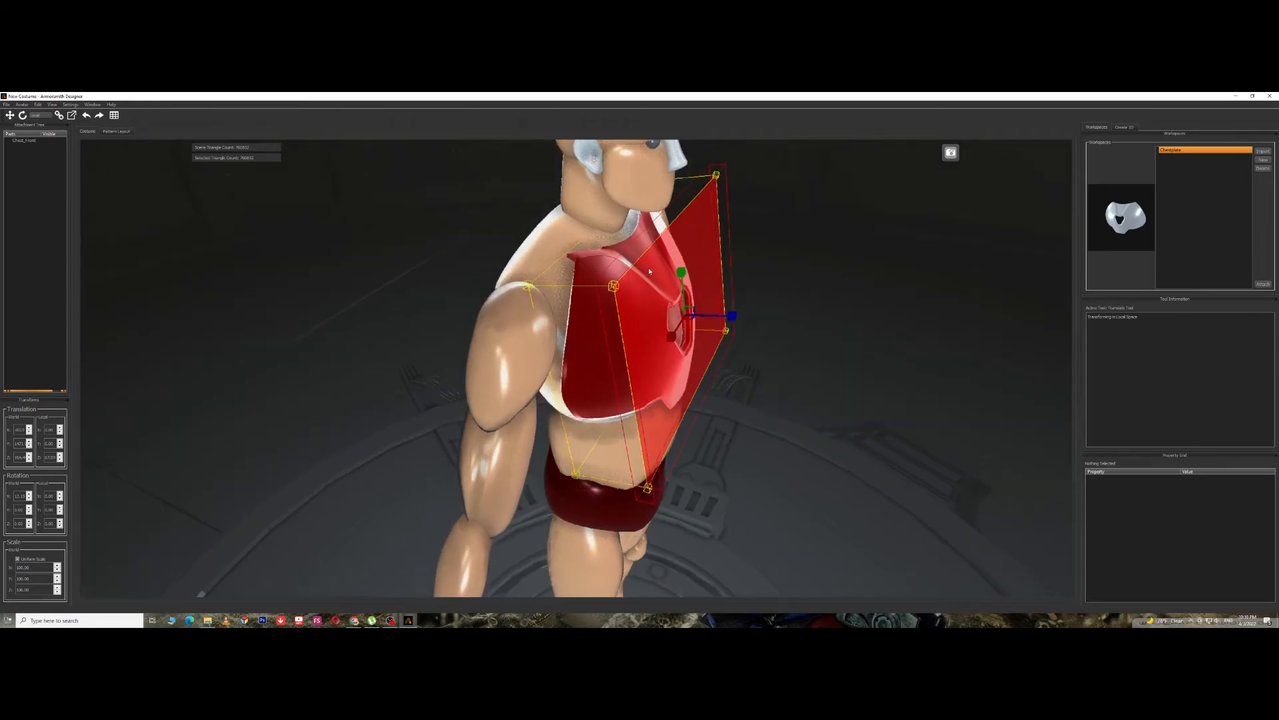
pyautogui.click(561, 255)
pyautogui.moveTo(598, 179); pyautogui.dragTo(599, 175)
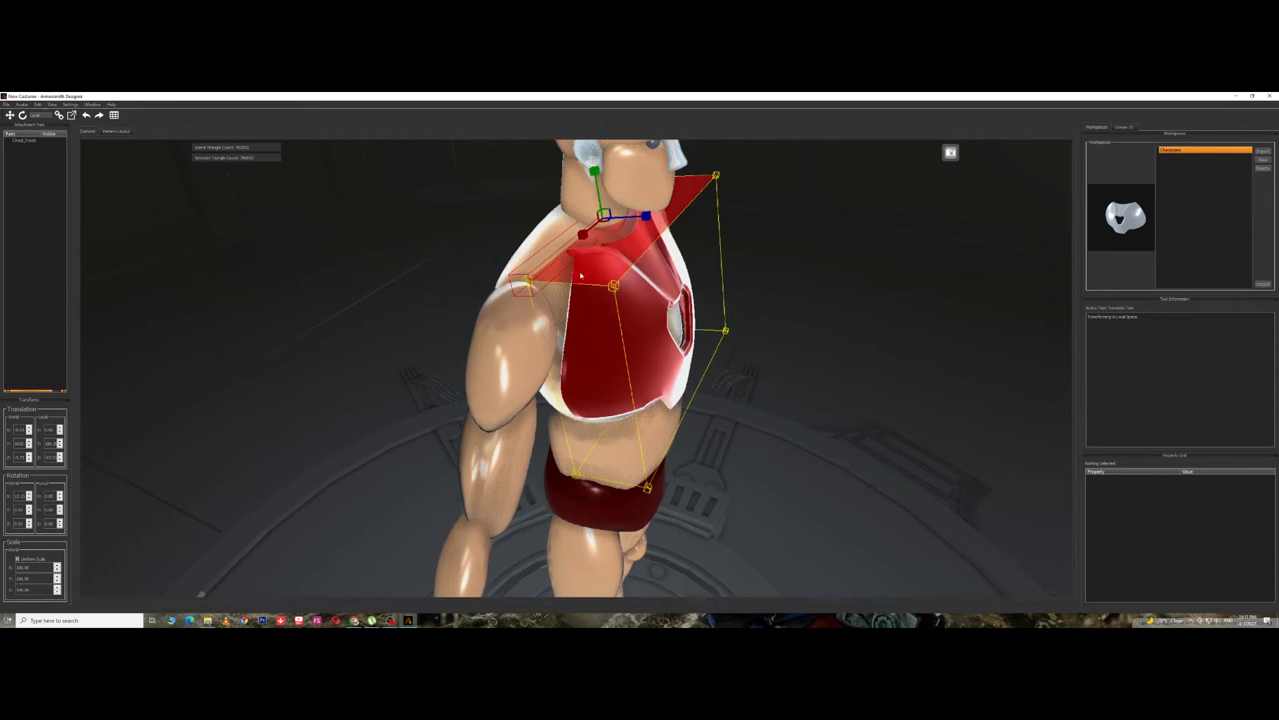
pyautogui.moveTo(723, 330); pyautogui.dragTo(639, 327, button='middle')
pyautogui.moveTo(623, 420); pyautogui.dragTo(557, 360, button='middle')
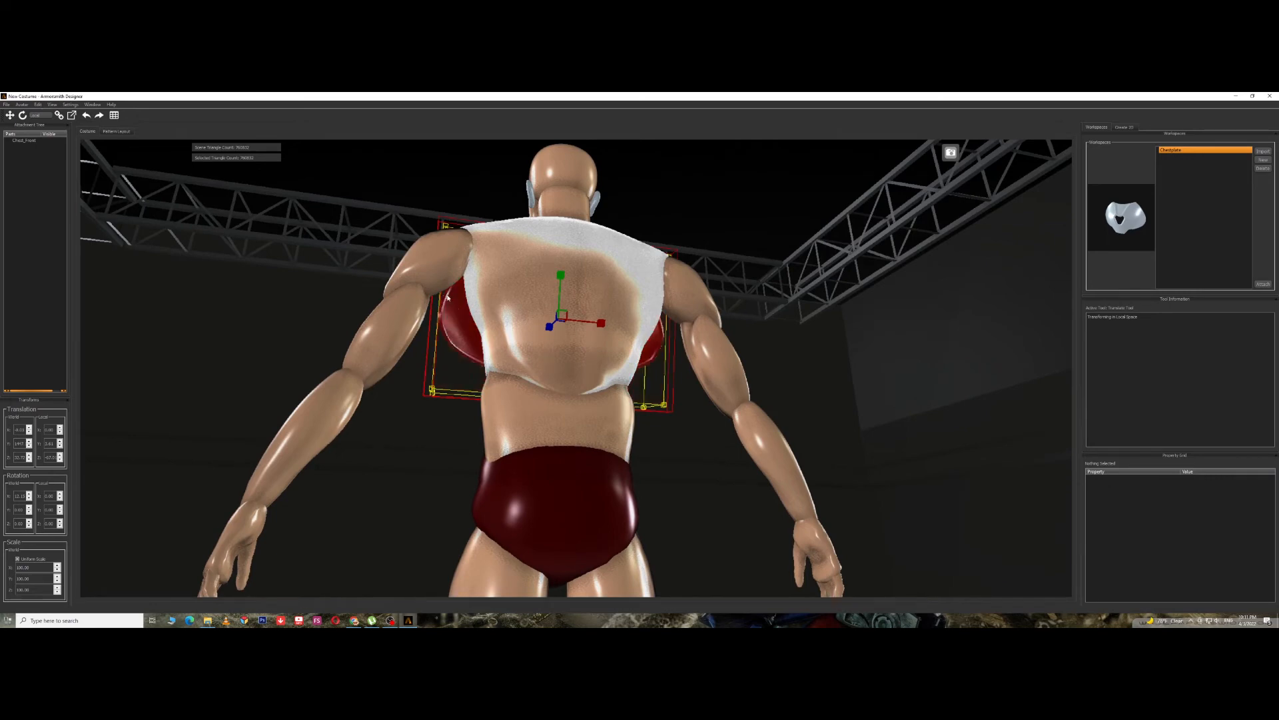
# Select the cage face on the avatar's left side and translate it along its X axis to narrow the chestplate.
pyautogui.moveTo(468, 351); pyautogui.dragTo(653, 391, button='middle')
pyautogui.click(654, 391)
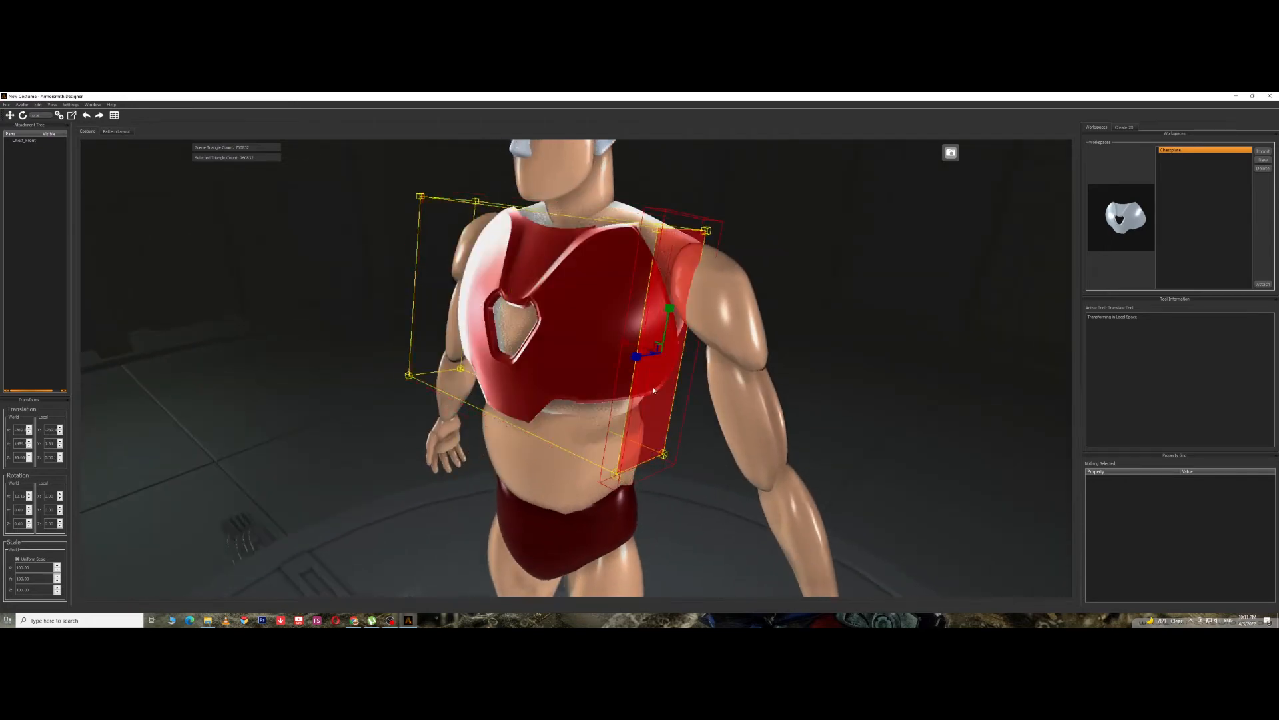
pyautogui.moveTo(625, 344); pyautogui.dragTo(622, 345)
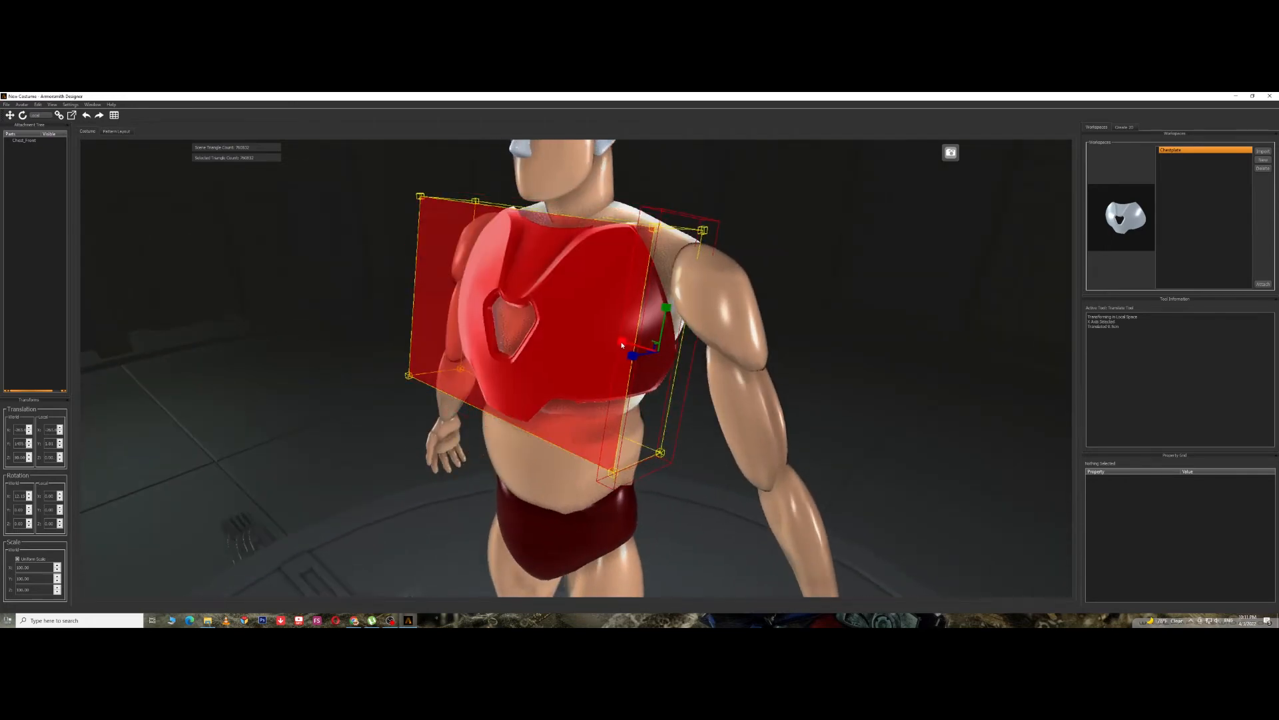
pyautogui.moveTo(561, 355); pyautogui.dragTo(458, 314, button='middle')
pyautogui.click(458, 314)
pyautogui.moveTo(471, 377); pyautogui.dragTo(430, 367, button='middle')
pyautogui.click(411, 370)
pyautogui.click(387, 397)
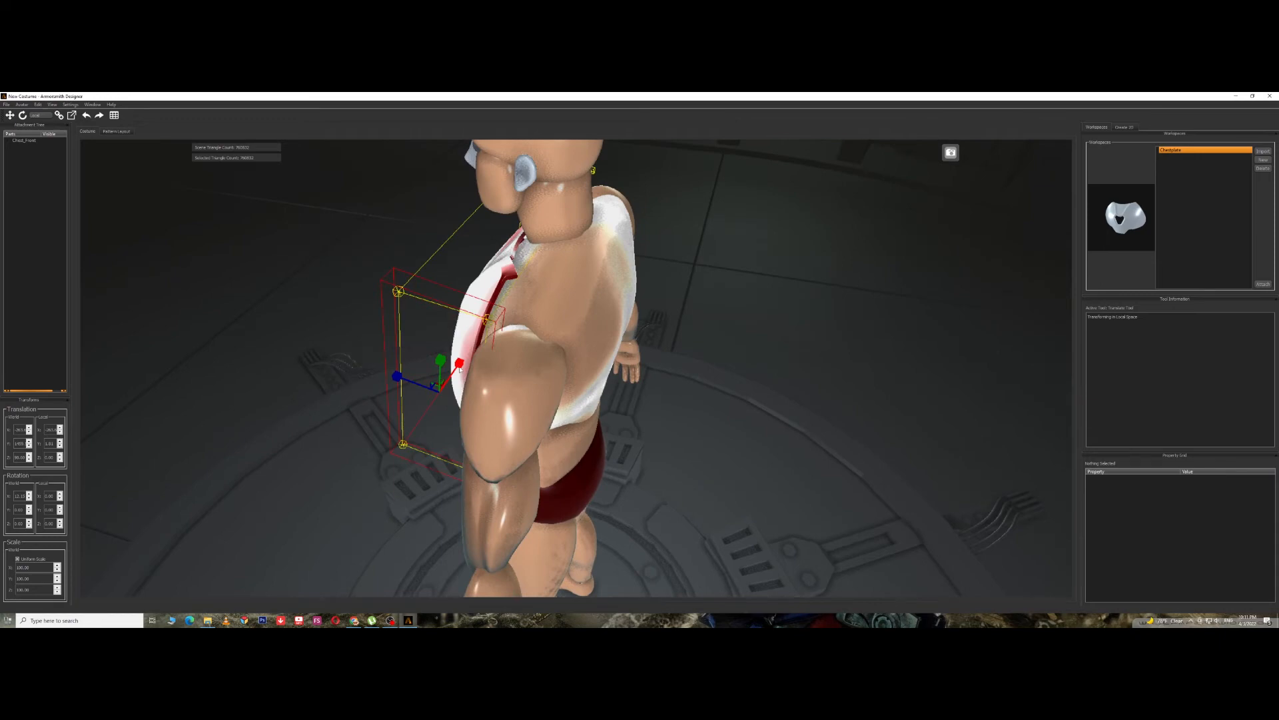
pyautogui.moveTo(424, 349); pyautogui.dragTo(463, 361)
pyautogui.moveTo(463, 361); pyautogui.dragTo(623, 461, button='middle')
# Select the cage face on the avatar's right side and translate it inward along its X axis.
pyautogui.click(548, 397)
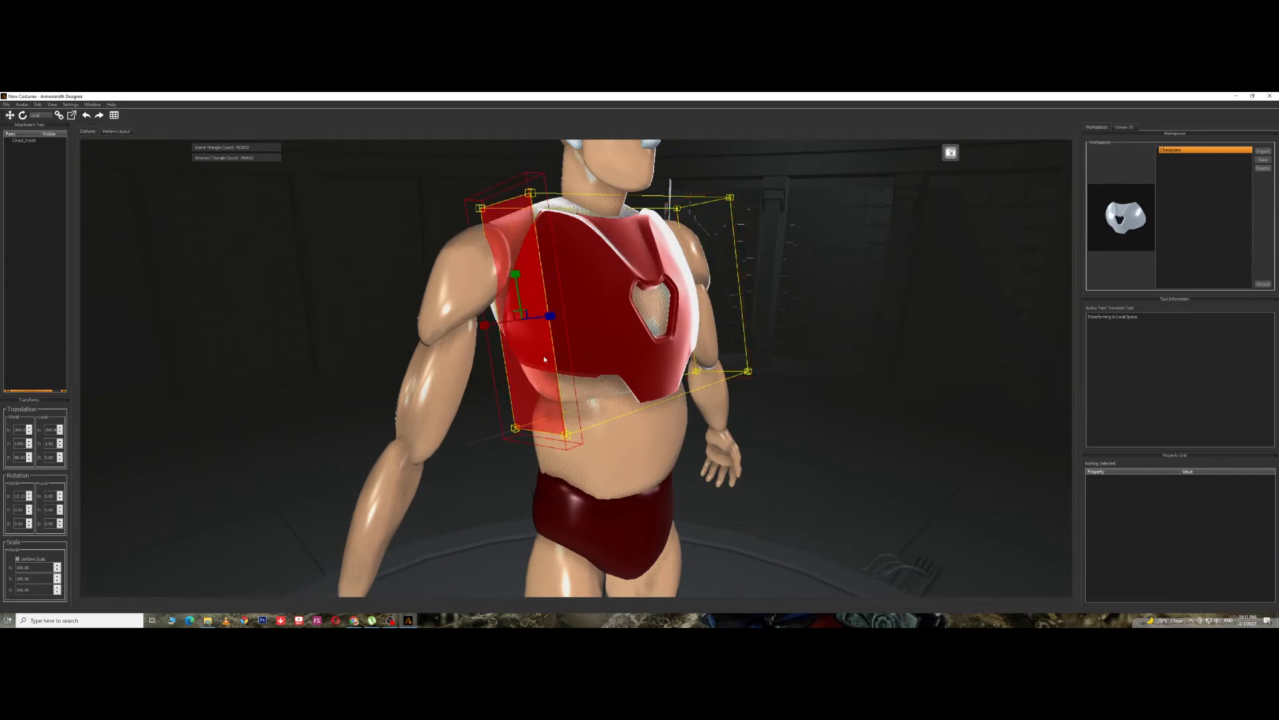
pyautogui.moveTo(489, 326); pyautogui.dragTo(496, 328)
# Translate the cage's lower front edge along its depth axis to reshape the bottom of the chestplate.
pyautogui.moveTo(509, 422); pyautogui.dragTo(483, 414, button='middle')
pyautogui.moveTo(491, 385); pyautogui.dragTo(408, 375)
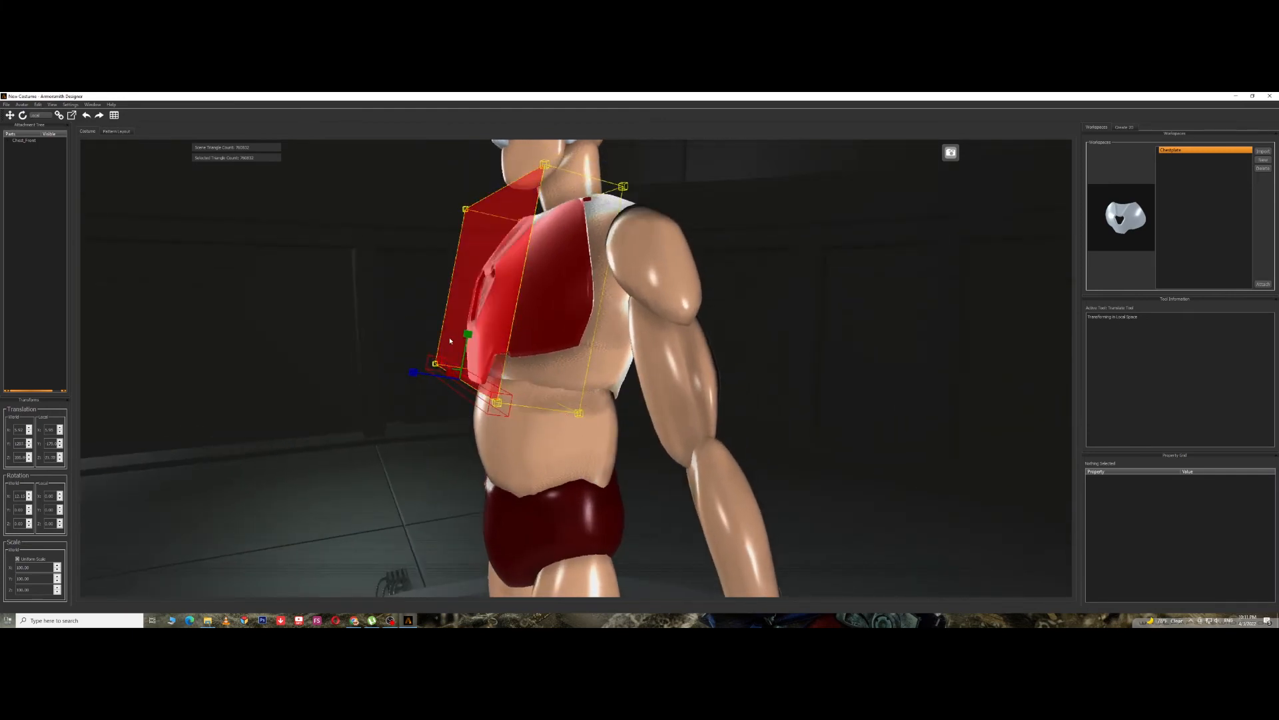
pyautogui.click(474, 437)
# Select the cage's front face, then leave Free Form Deformation and return to the chestplate.
pyautogui.moveTo(401, 430); pyautogui.dragTo(590, 441, button='middle')
pyautogui.click(586, 380)
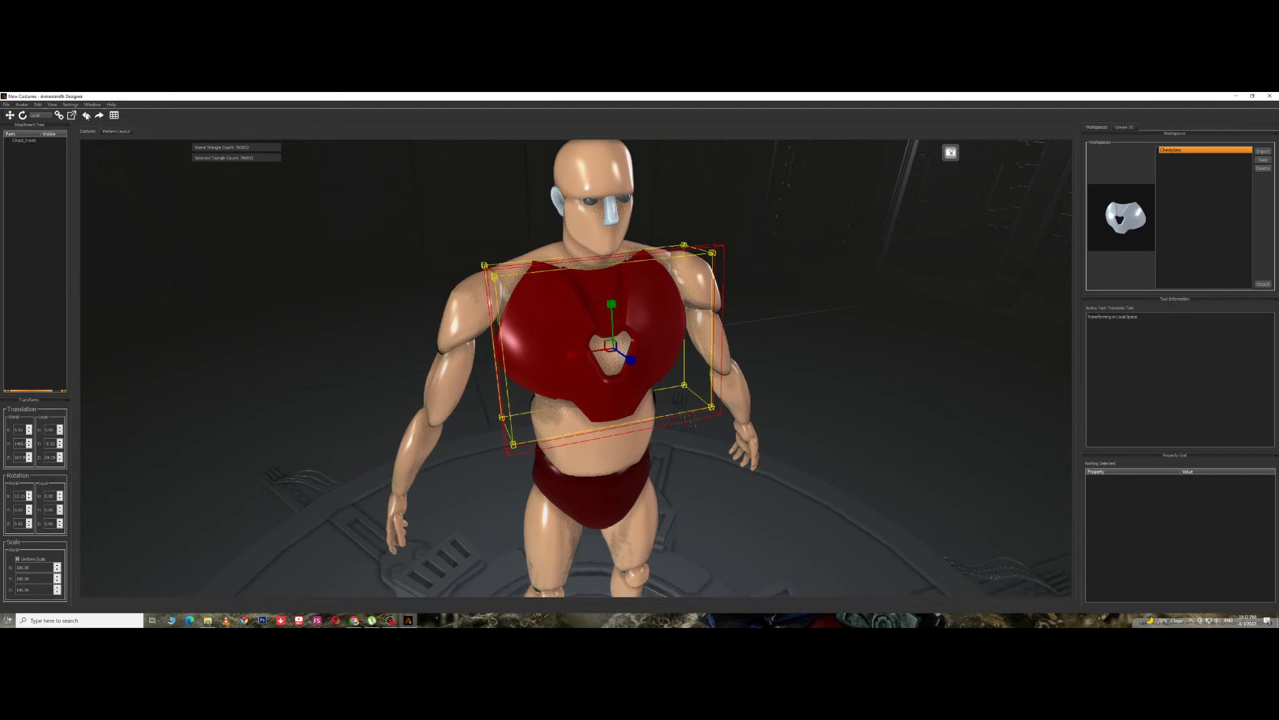
pyautogui.click(42, 105)
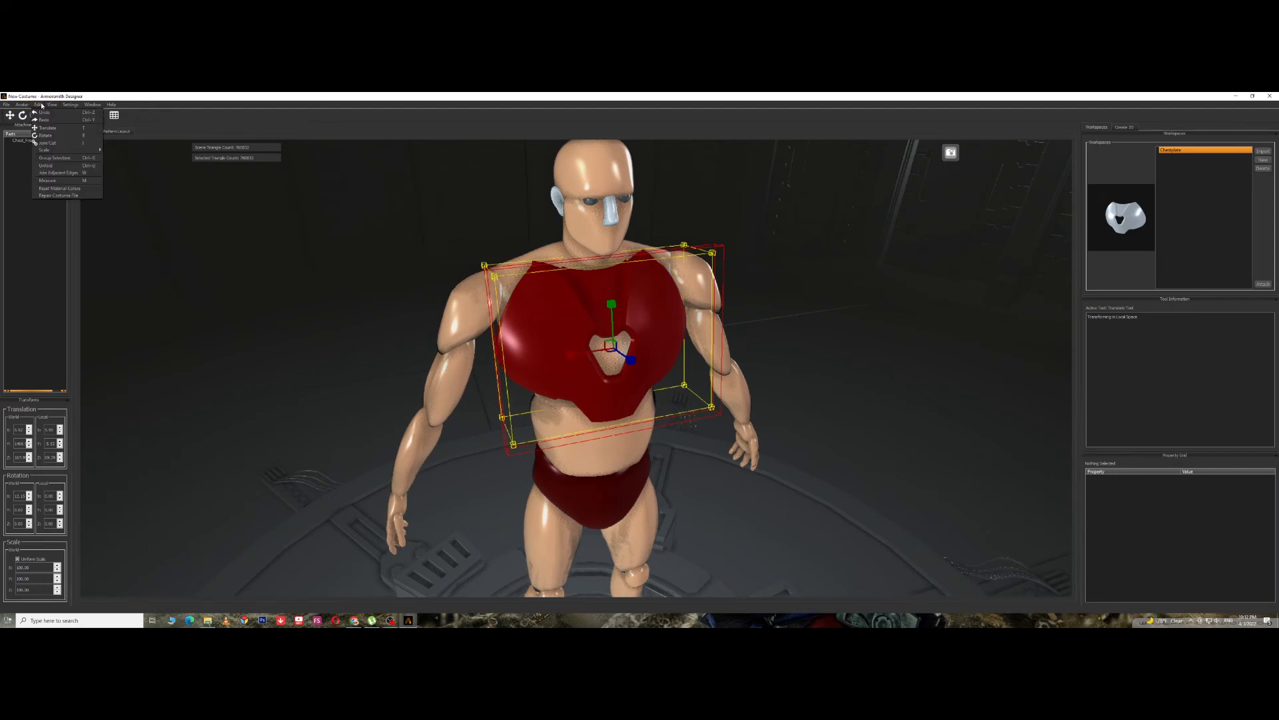
pyautogui.click(156, 122)
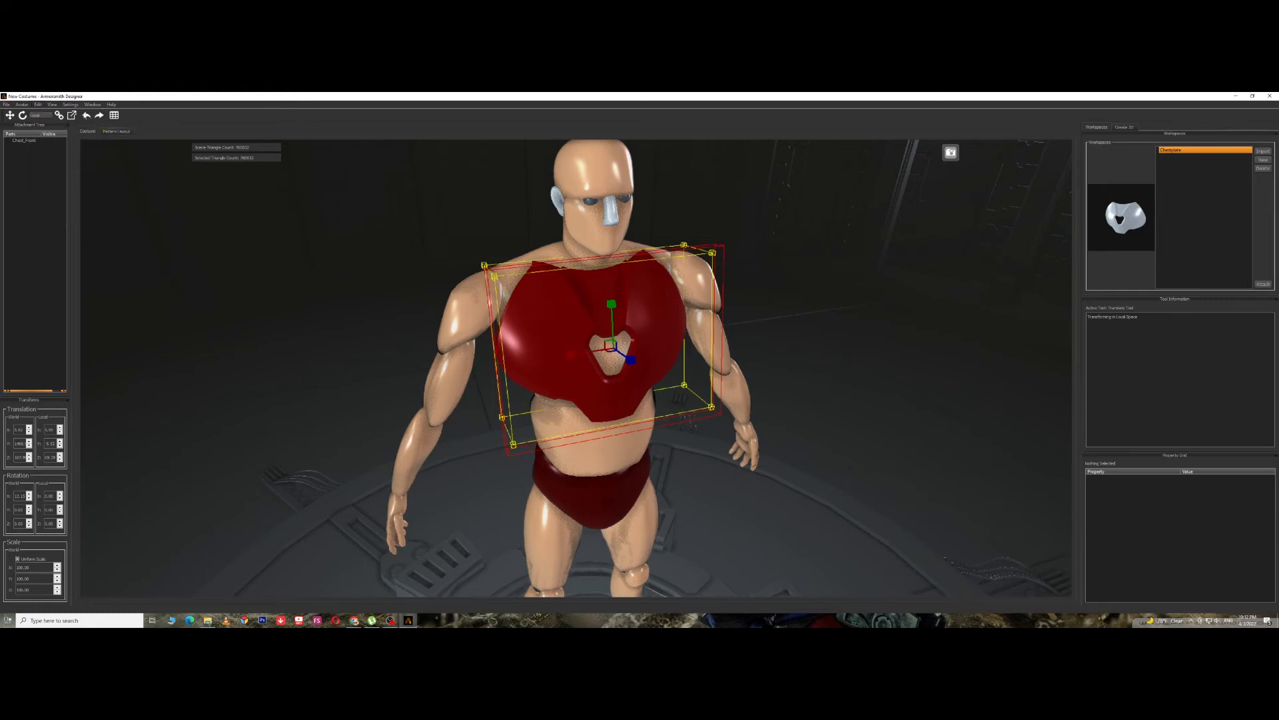
pyautogui.moveTo(257, 327); pyautogui.dragTo(354, 319)
pyautogui.scroll(3, 354, 320)
pyautogui.moveTo(628, 418); pyautogui.dragTo(582, 396)
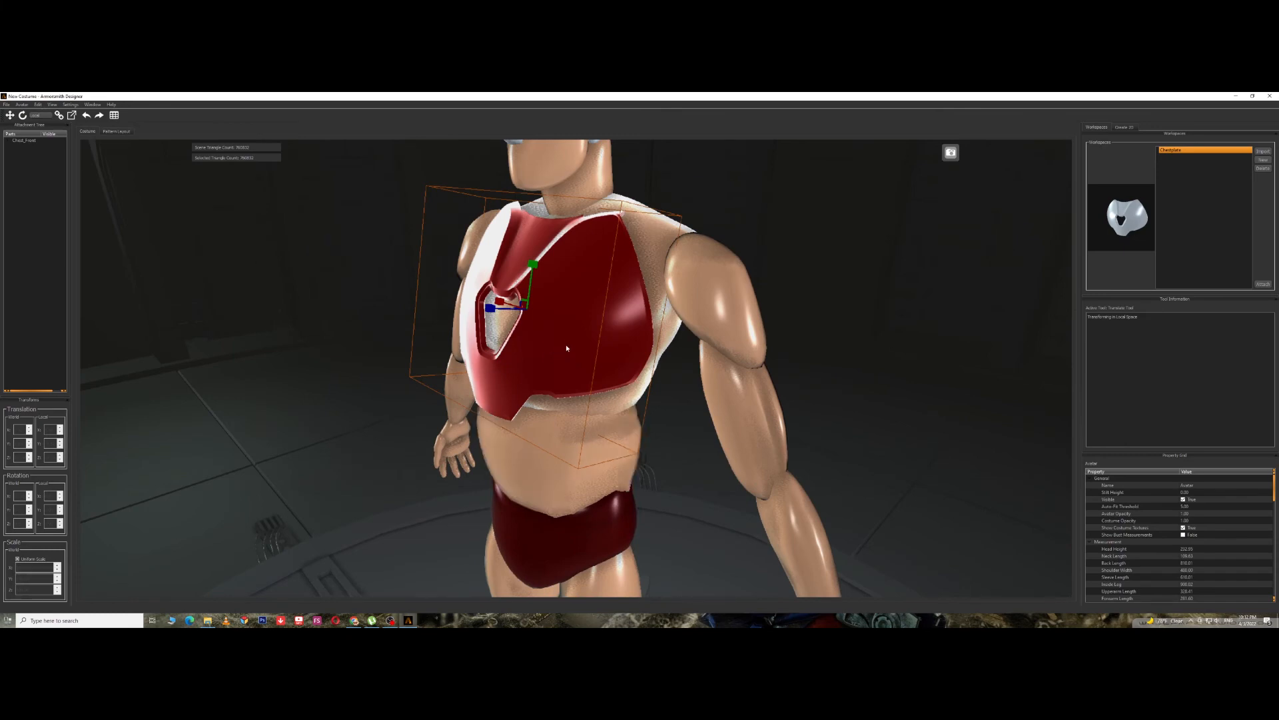
# Reselect the chestplate and reopen its Free Form Deformation cage.
pyautogui.moveTo(563, 354); pyautogui.dragTo(546, 349)
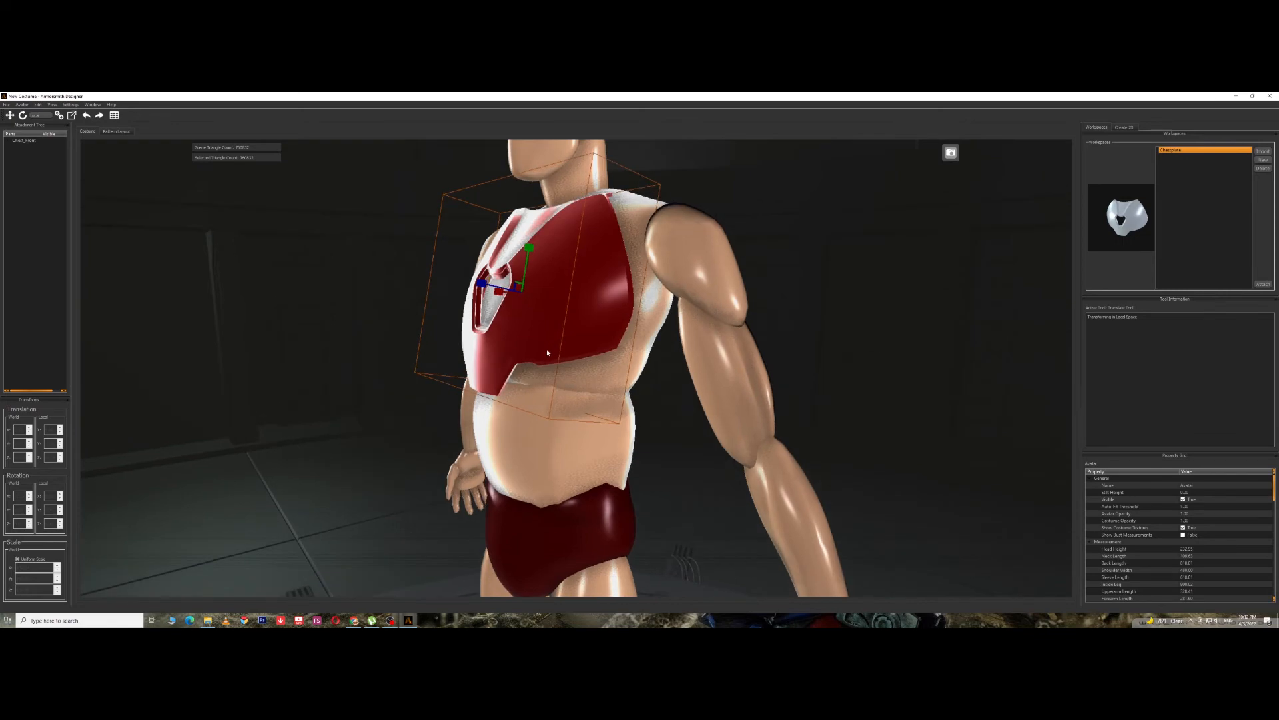
pyautogui.click(356, 393)
pyautogui.click(485, 368)
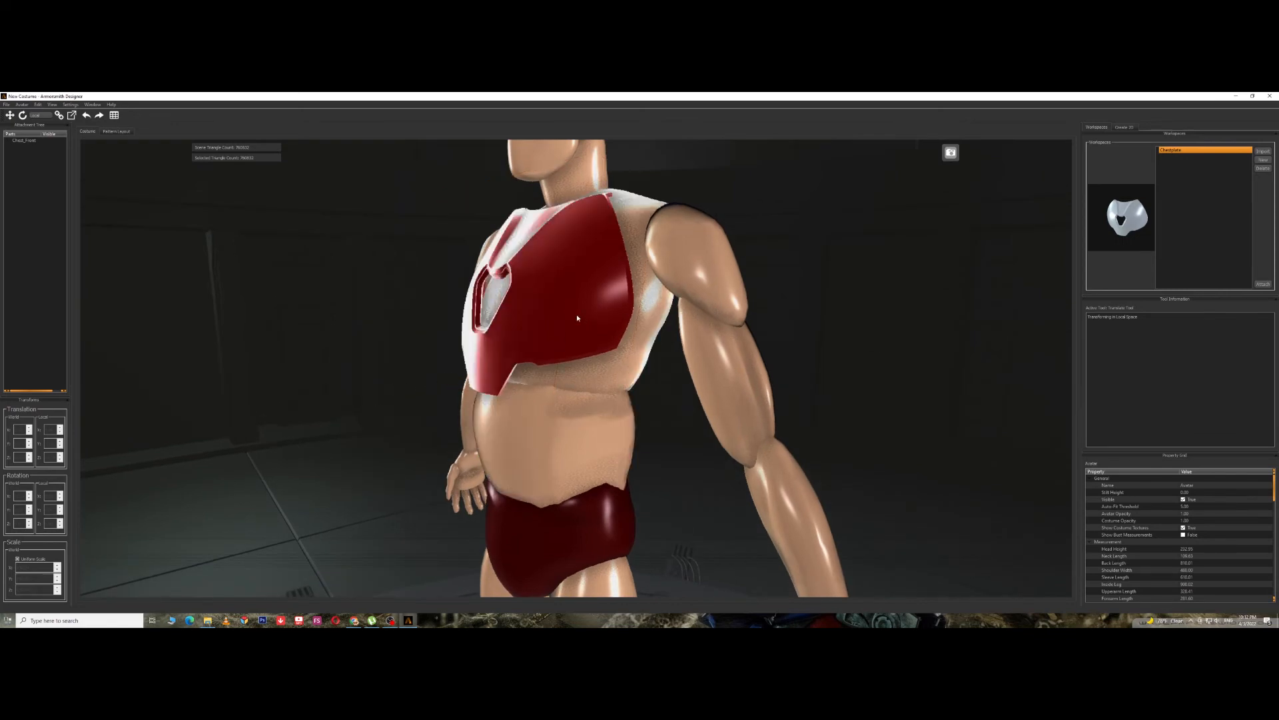
pyautogui.click(351, 403)
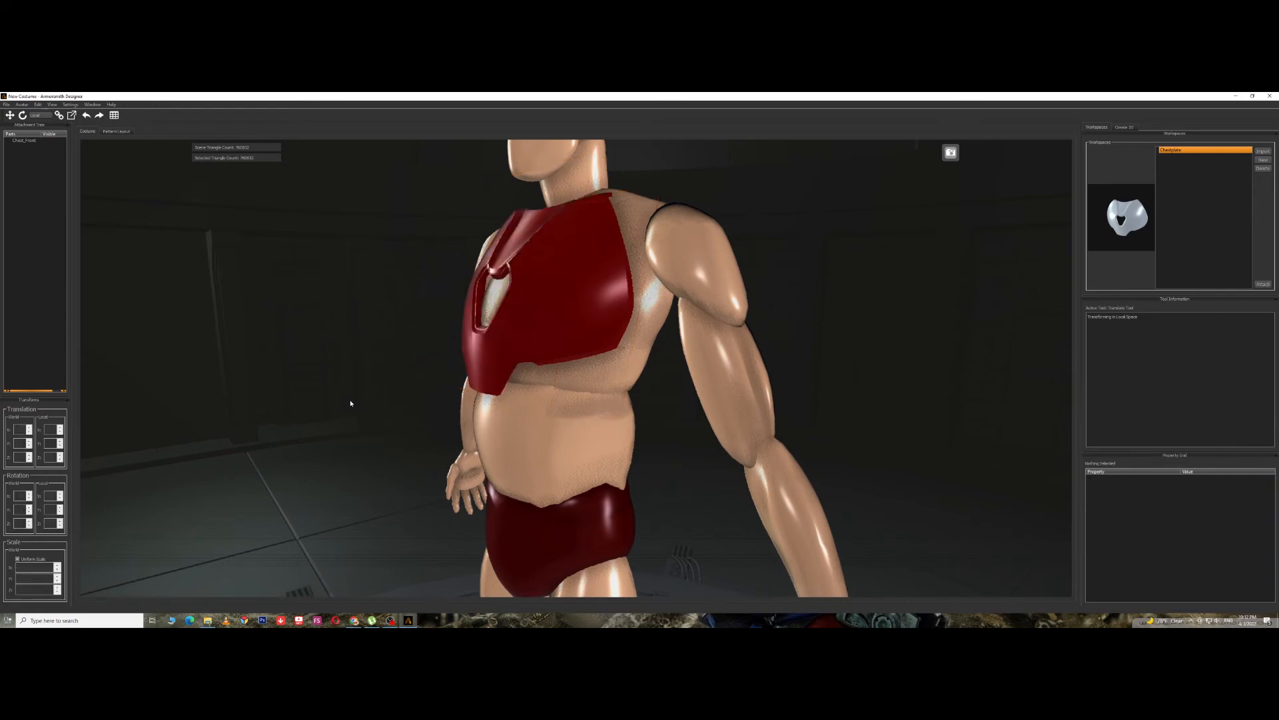
pyautogui.click(535, 343)
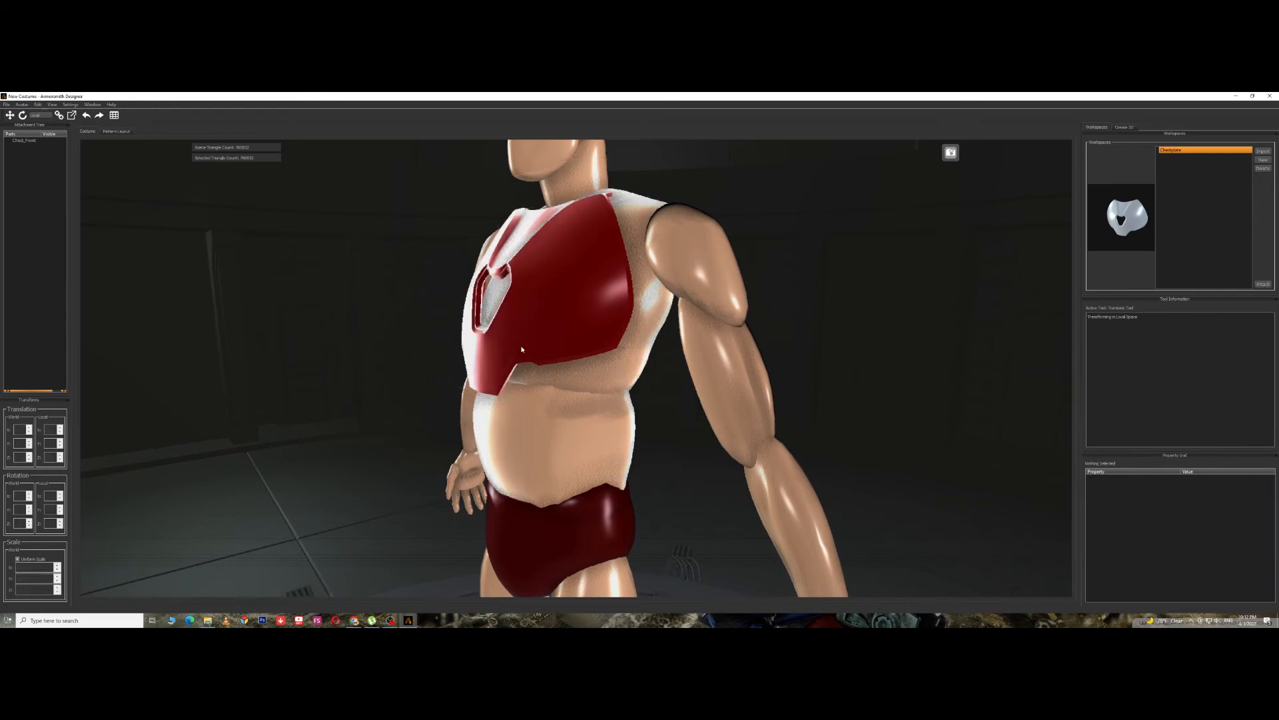
pyautogui.doubleClick(519, 349)
pyautogui.click(376, 436)
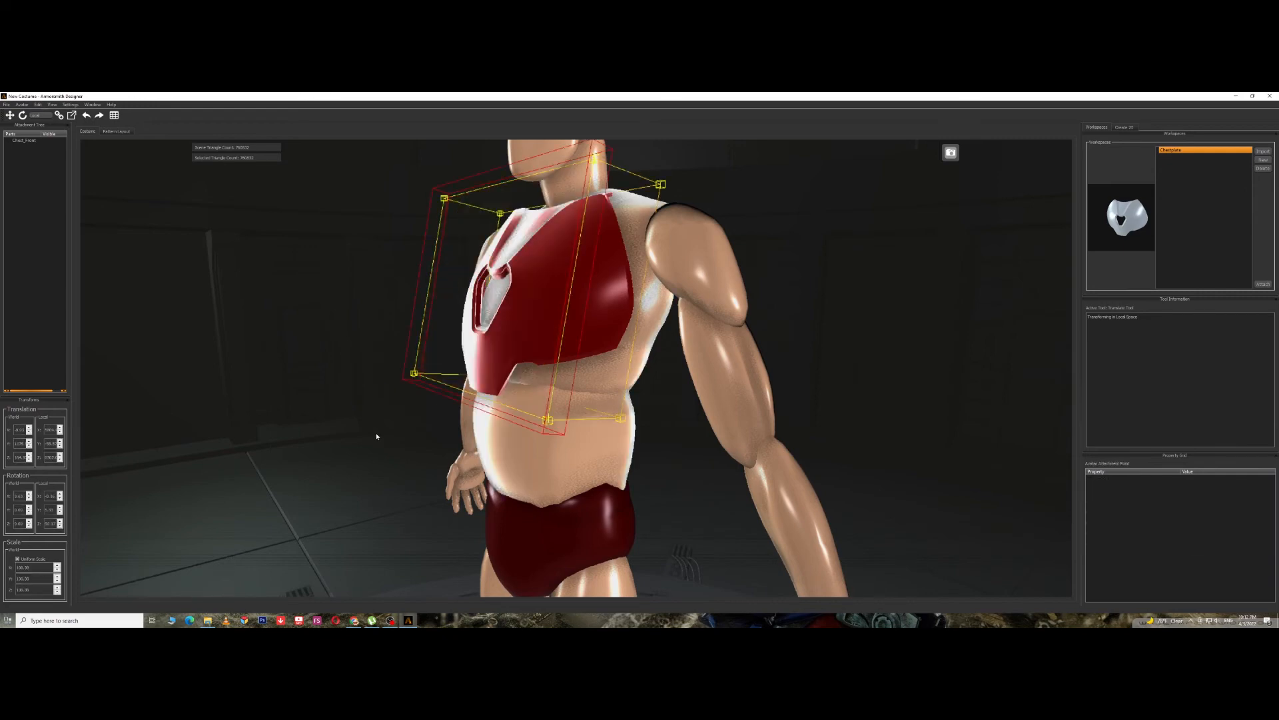
# Undo the recent Free Form Deformation cage edits on the chestplate one after another.
pyautogui.hotkey('ctrl', 'z')
pyautogui.hotkey('ctrl', 'z')
pyautogui.hotkey('ctrl', 'z')
pyautogui.hotkey('ctrl', 'z')
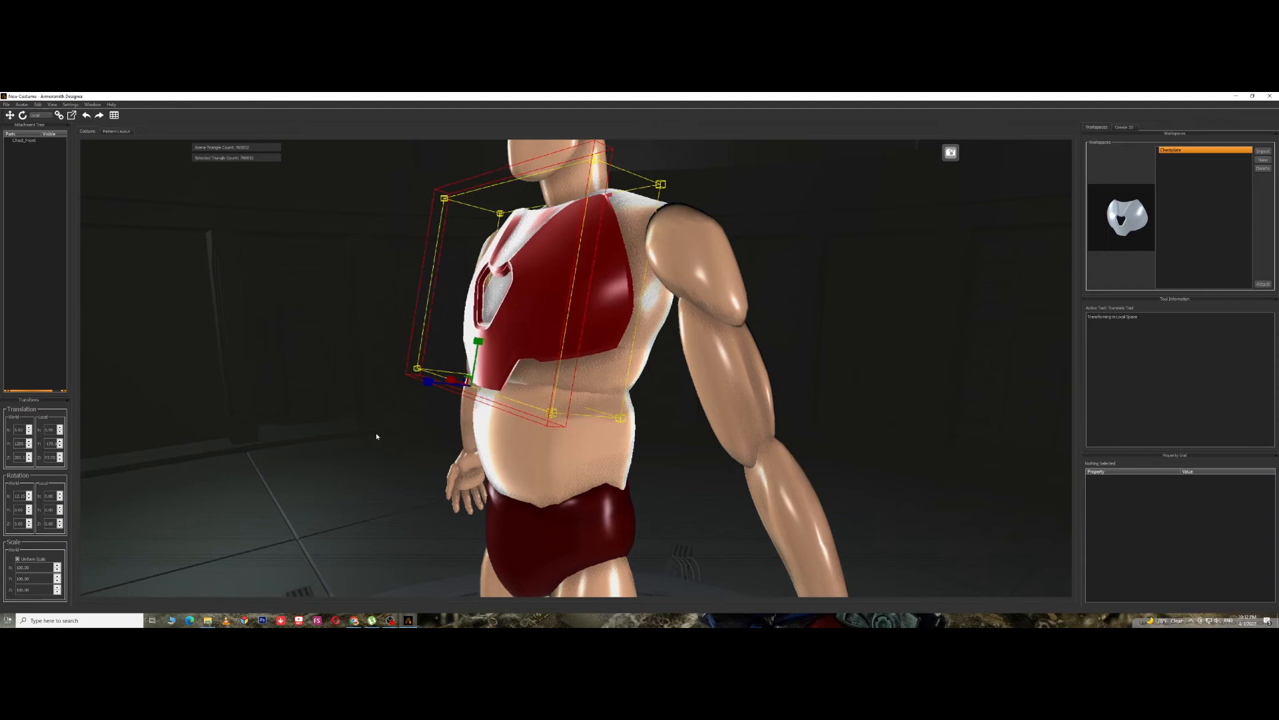
pyautogui.hotkey('ctrl', 'z')
pyautogui.hotkey('ctrl', 'z')
pyautogui.hotkey('ctrl', 'z')
pyautogui.hotkey('ctrl', 'z')
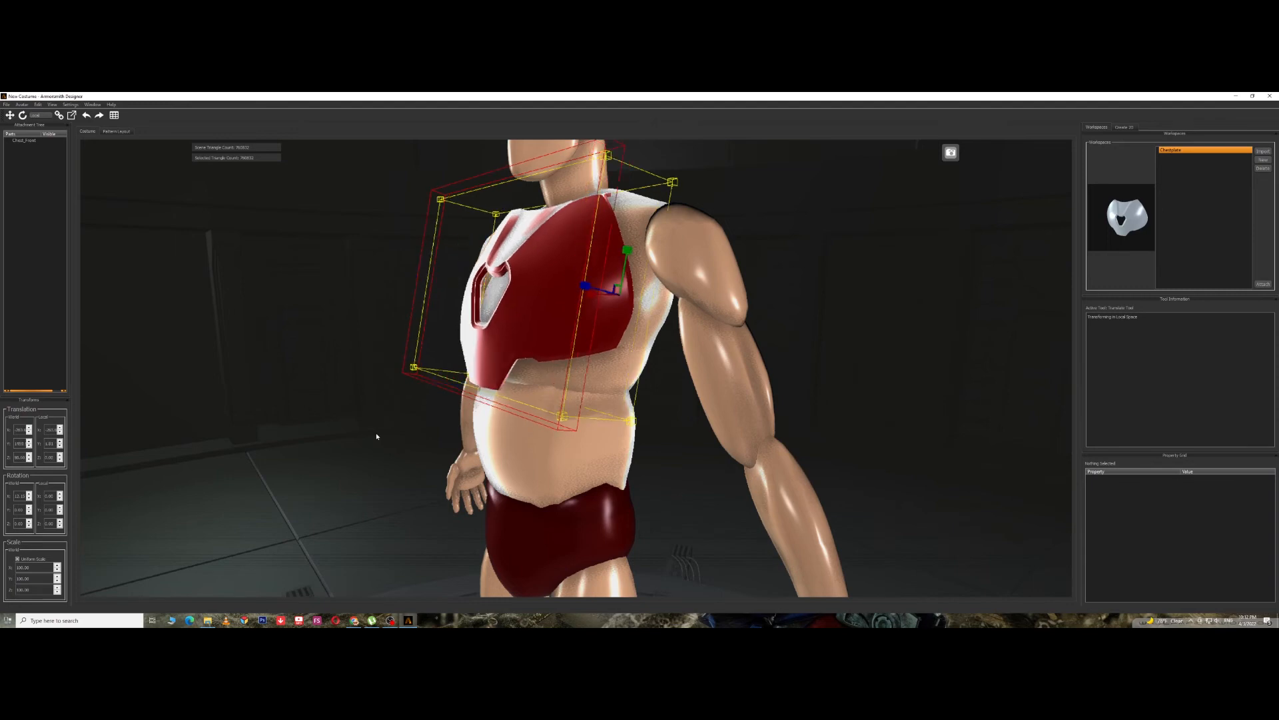
pyautogui.hotkey('ctrl', 'z')
pyautogui.hotkey('ctrl', 'z')
pyautogui.hotkey('ctrl', 'z')
pyautogui.hotkey('ctrl', 'z')
pyautogui.hotkey('ctrl', 'z')
pyautogui.hotkey('ctrl', 'z')
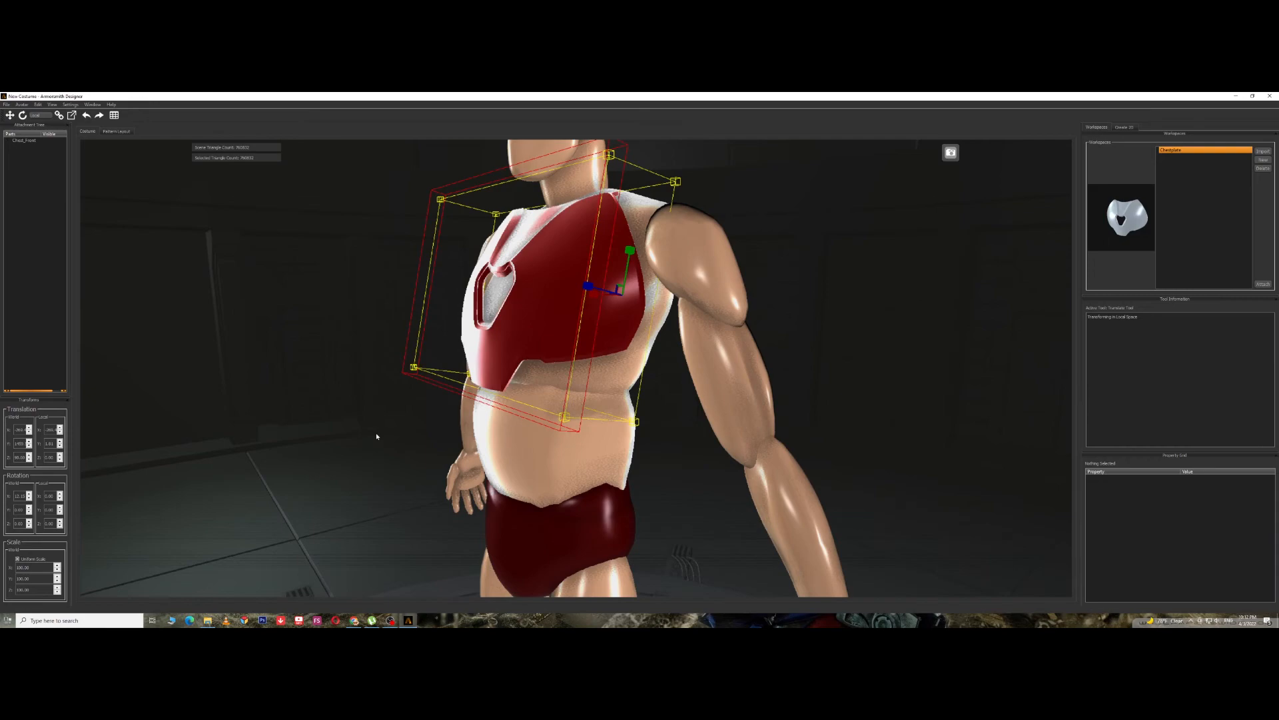
pyautogui.hotkey('ctrl', 'z')
pyautogui.hotkey('ctrl', 'z')
pyautogui.hotkey('ctrl', 'z')
pyautogui.hotkey('ctrl', 'z')
# Examine the restored chestplate's fit on the avatar from the front and both sides.
pyautogui.moveTo(375, 436); pyautogui.dragTo(454, 407, button='middle')
pyautogui.click(449, 411)
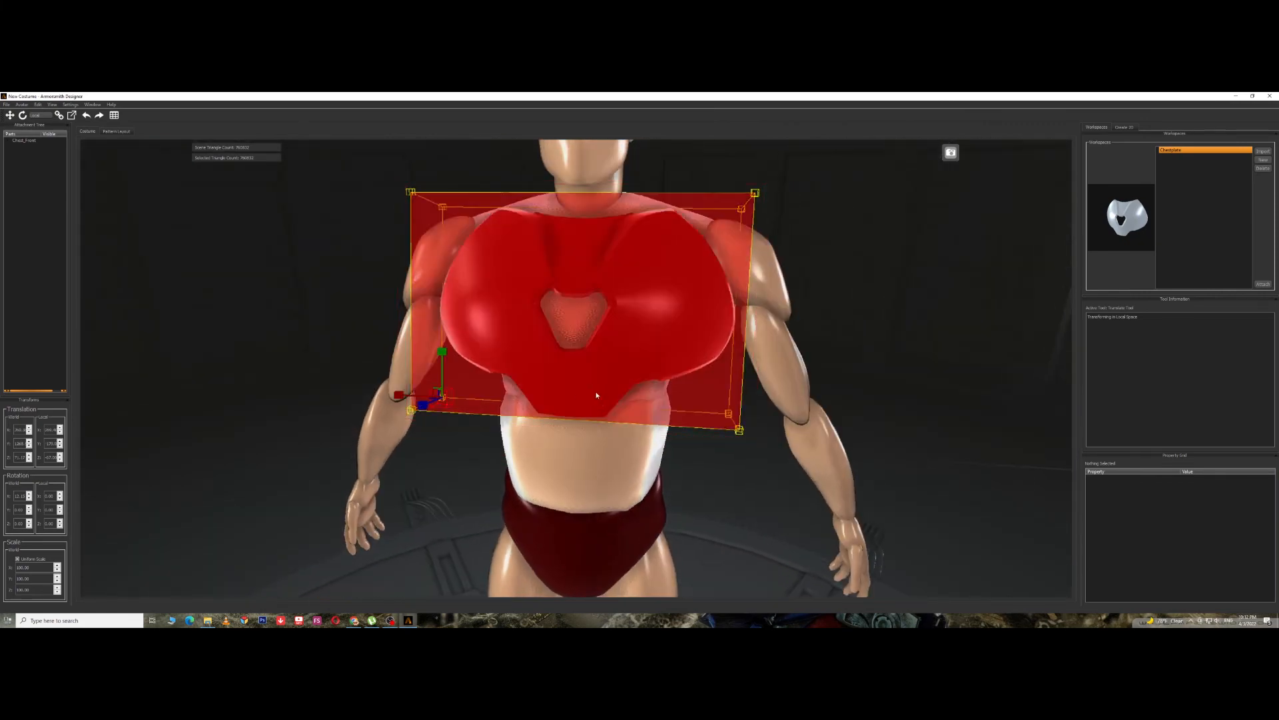
pyautogui.scroll(-2, 553, 400)
pyautogui.moveTo(541, 399); pyautogui.dragTo(560, 401, button='middle')
pyautogui.rightClick(560, 400)
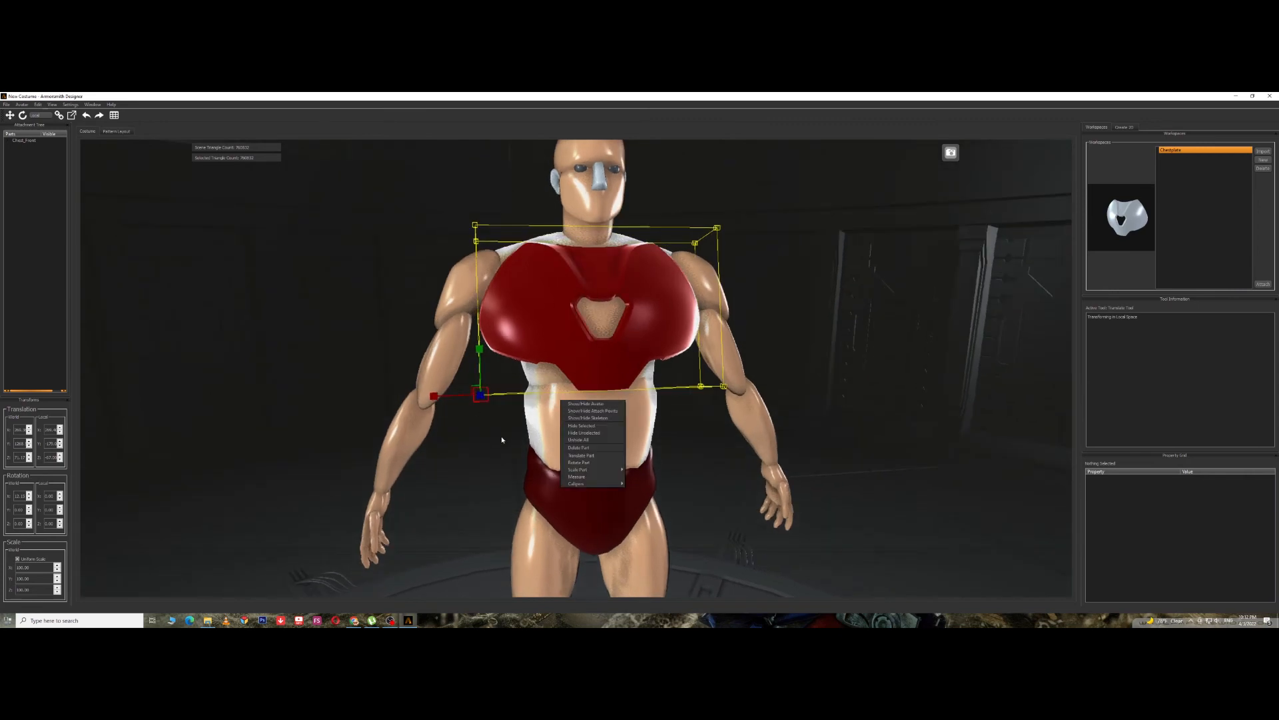
pyautogui.click(503, 440)
pyautogui.click(559, 373)
pyautogui.click(653, 353)
pyautogui.scroll(3, 575, 343)
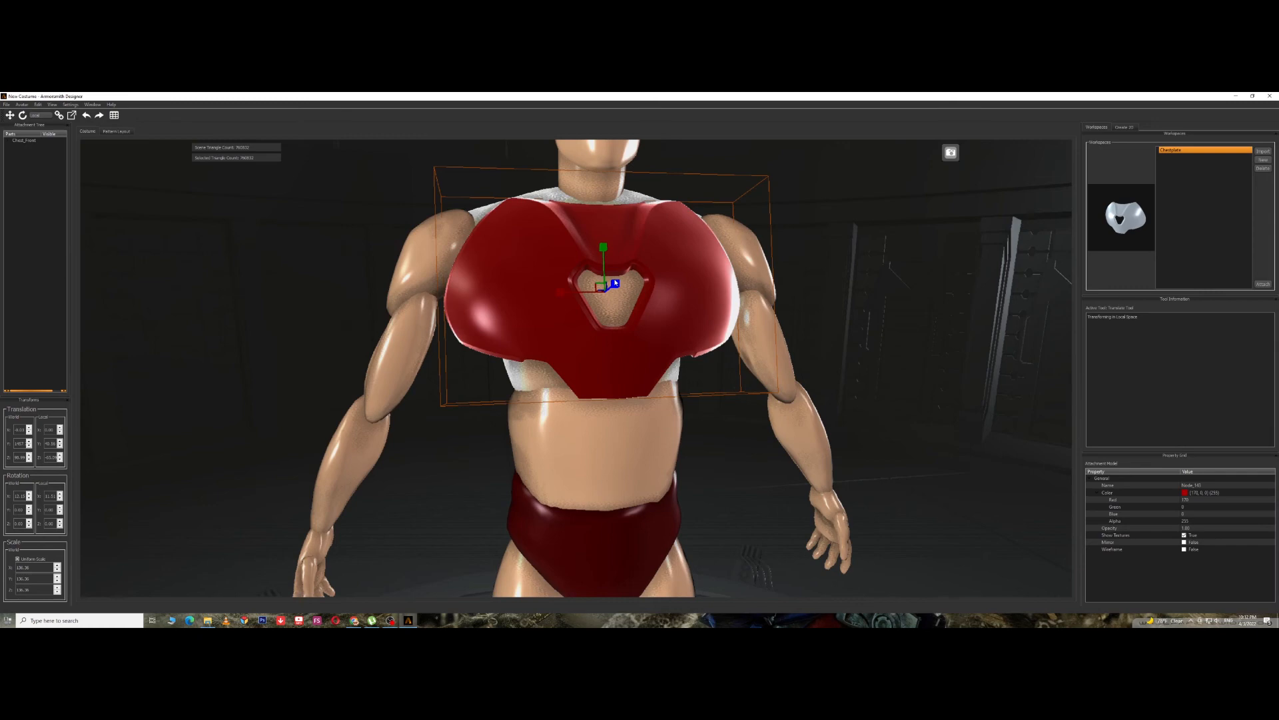
pyautogui.moveTo(483, 294); pyautogui.dragTo(634, 319, button='middle')
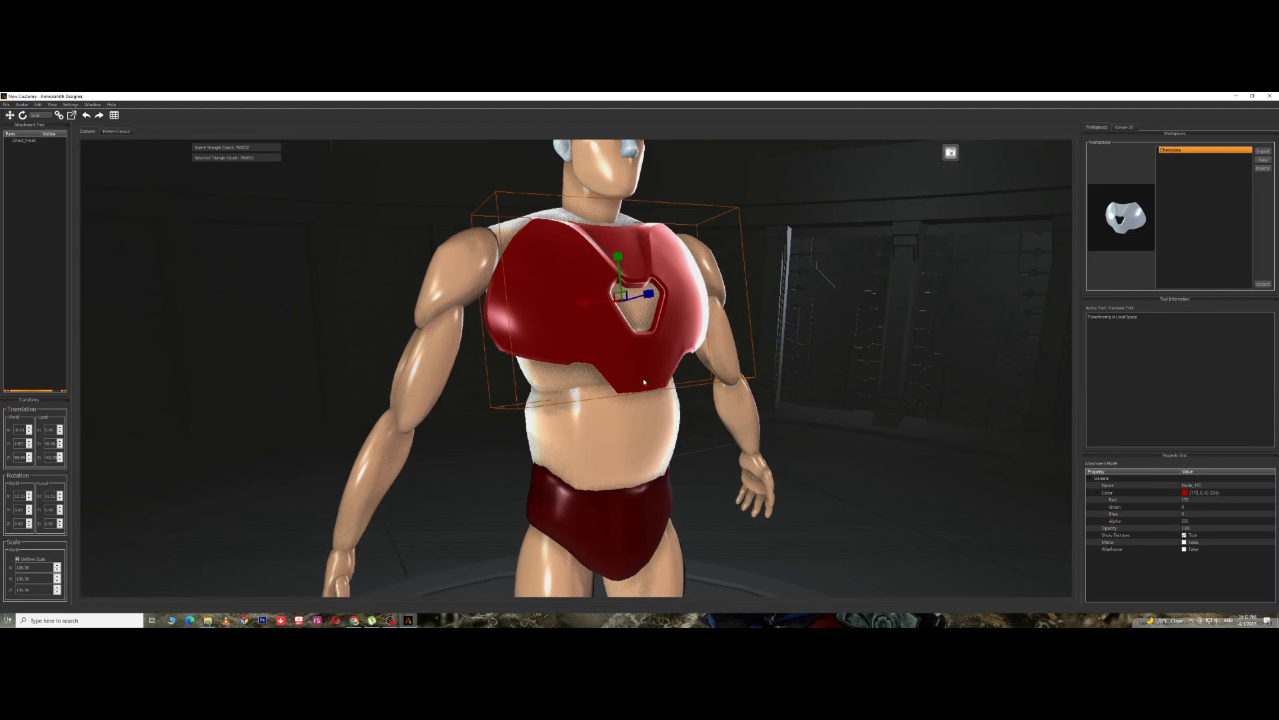
pyautogui.click(693, 388)
pyautogui.click(694, 388)
pyautogui.click(703, 390)
pyautogui.moveTo(821, 396); pyautogui.dragTo(416, 371, button='middle')
pyautogui.click(52, 105)
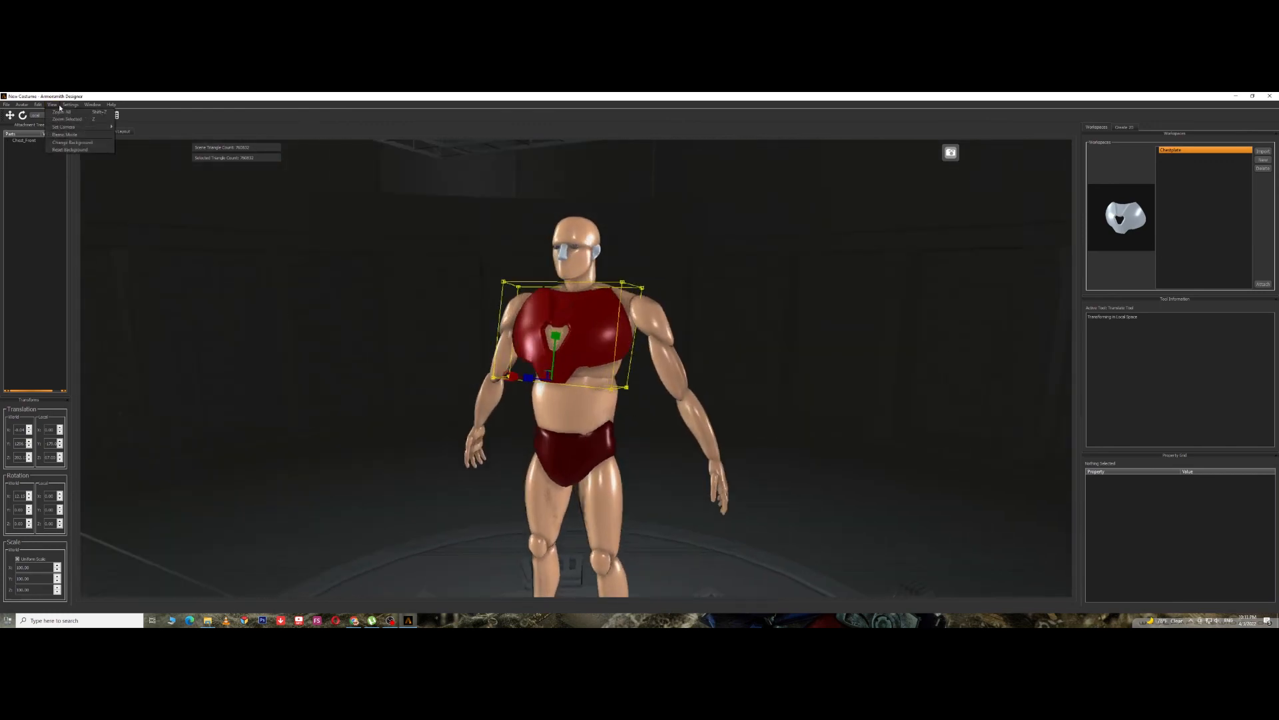
pyautogui.moveTo(41, 105)
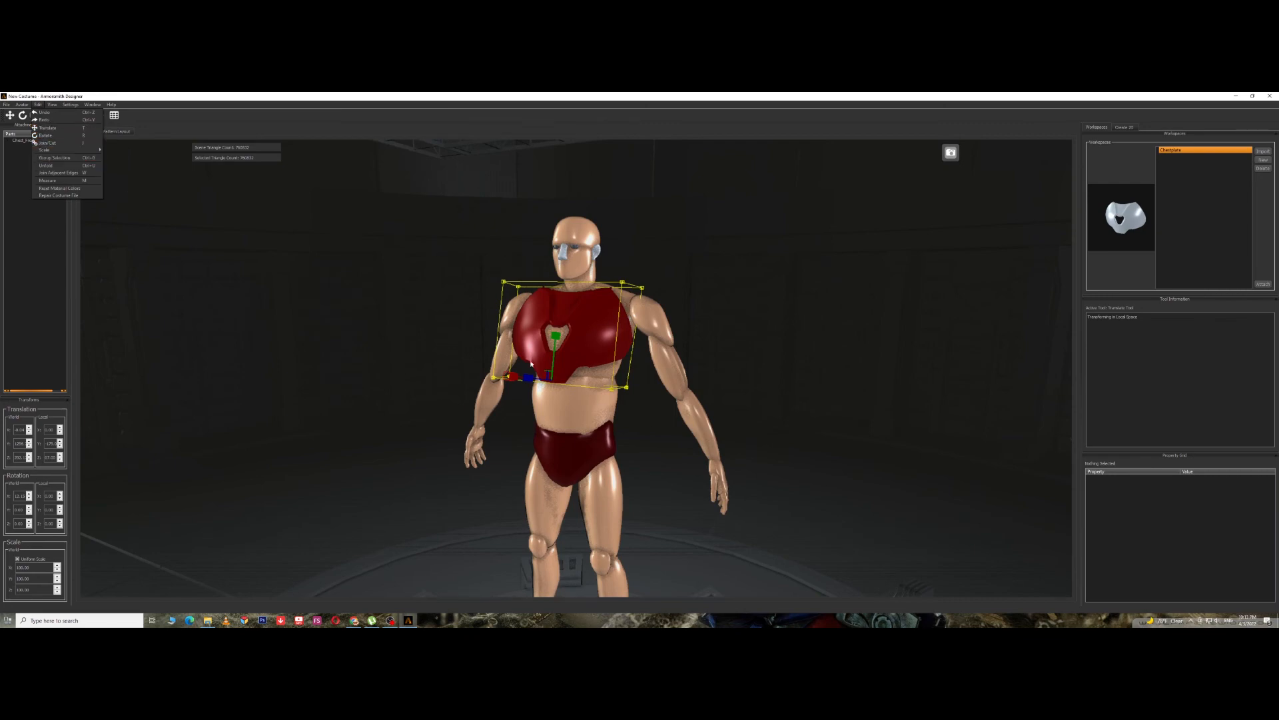
pyautogui.click(779, 329)
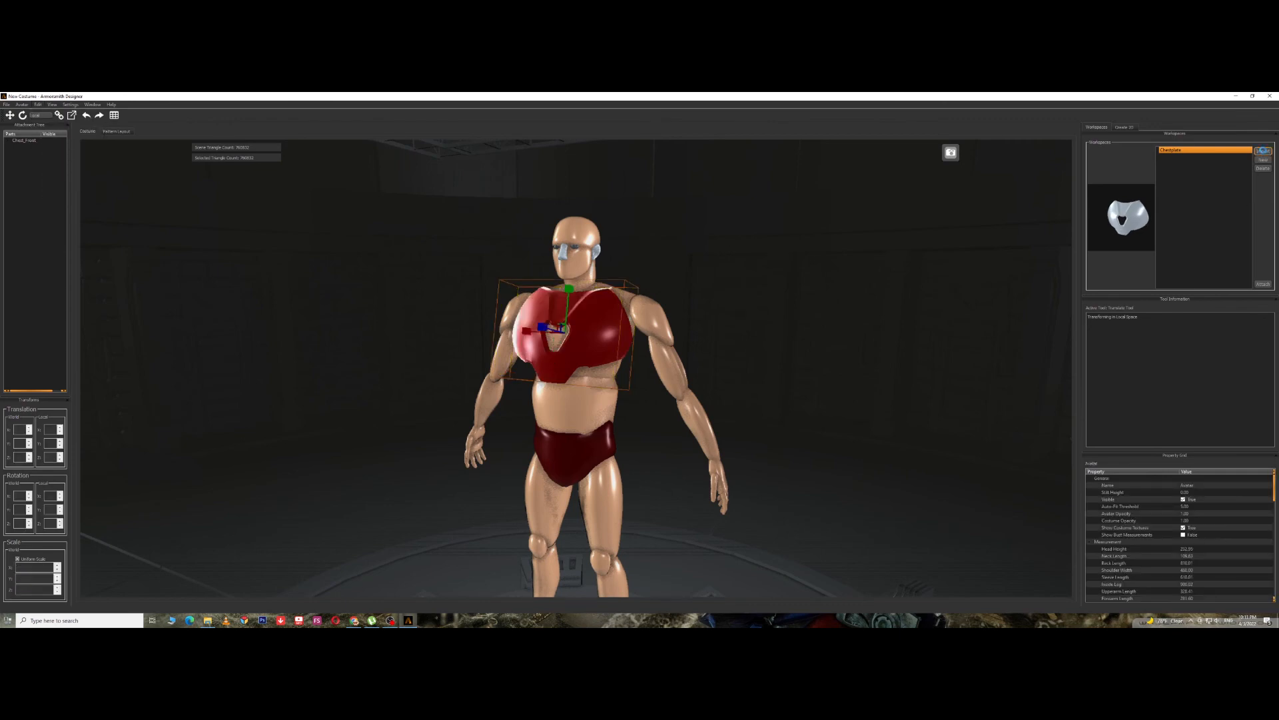
pyautogui.click(1263, 151)
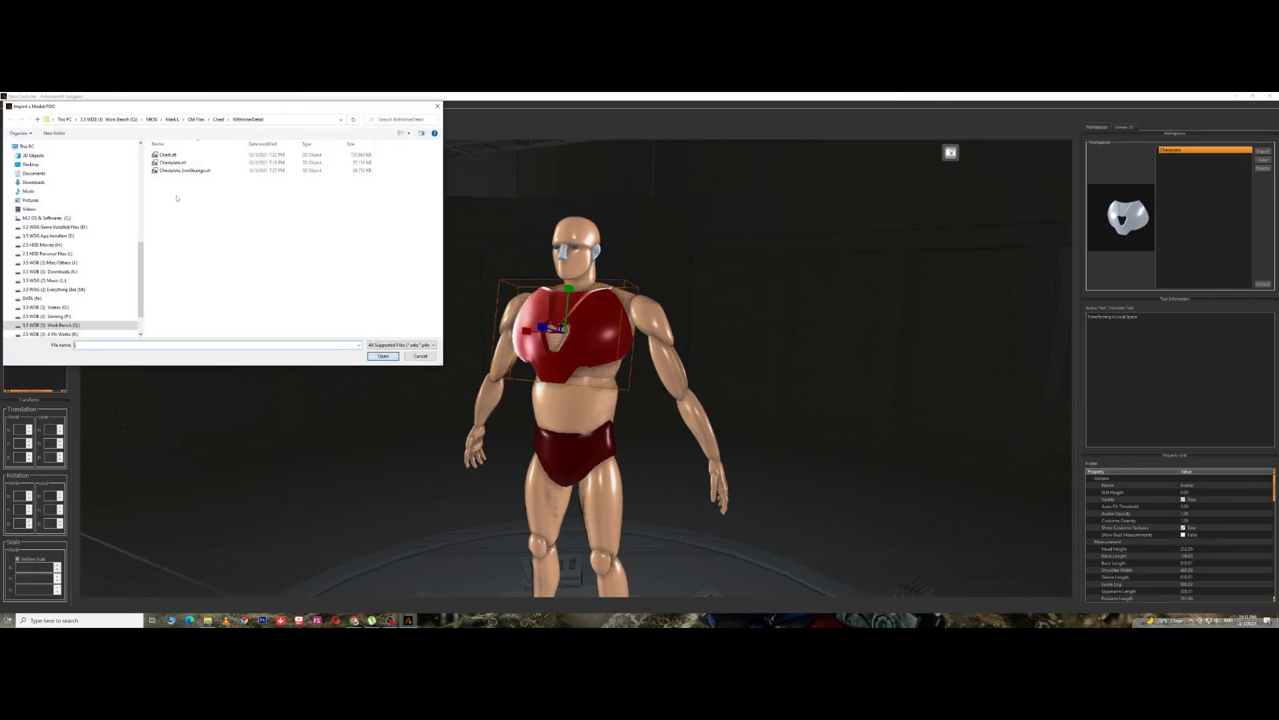
pyautogui.click(178, 155)
pyautogui.keyDown('ctrl'); pyautogui.click(178, 164); pyautogui.keyUp('ctrl')
pyautogui.keyDown('ctrl'); pyautogui.click(177, 172); pyautogui.keyUp('ctrl')
pyautogui.keyDown('ctrl'); pyautogui.click(176, 171); pyautogui.keyUp('ctrl')
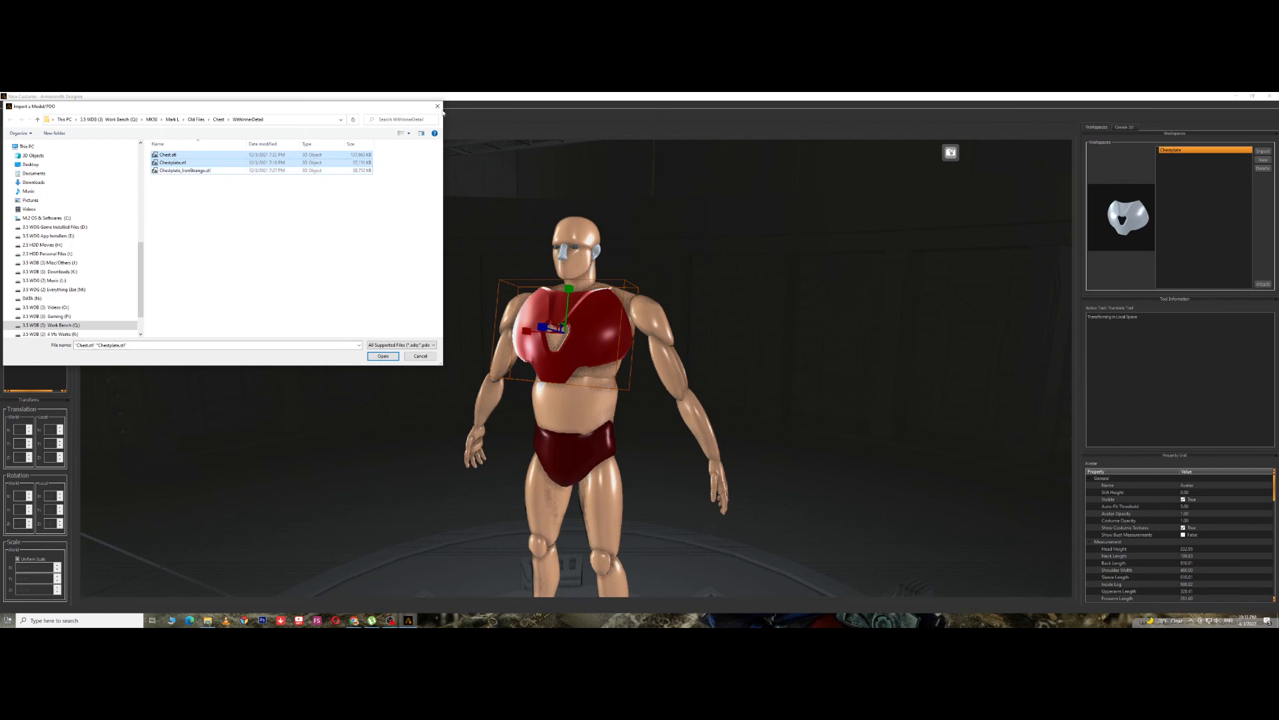
pyautogui.click(438, 107)
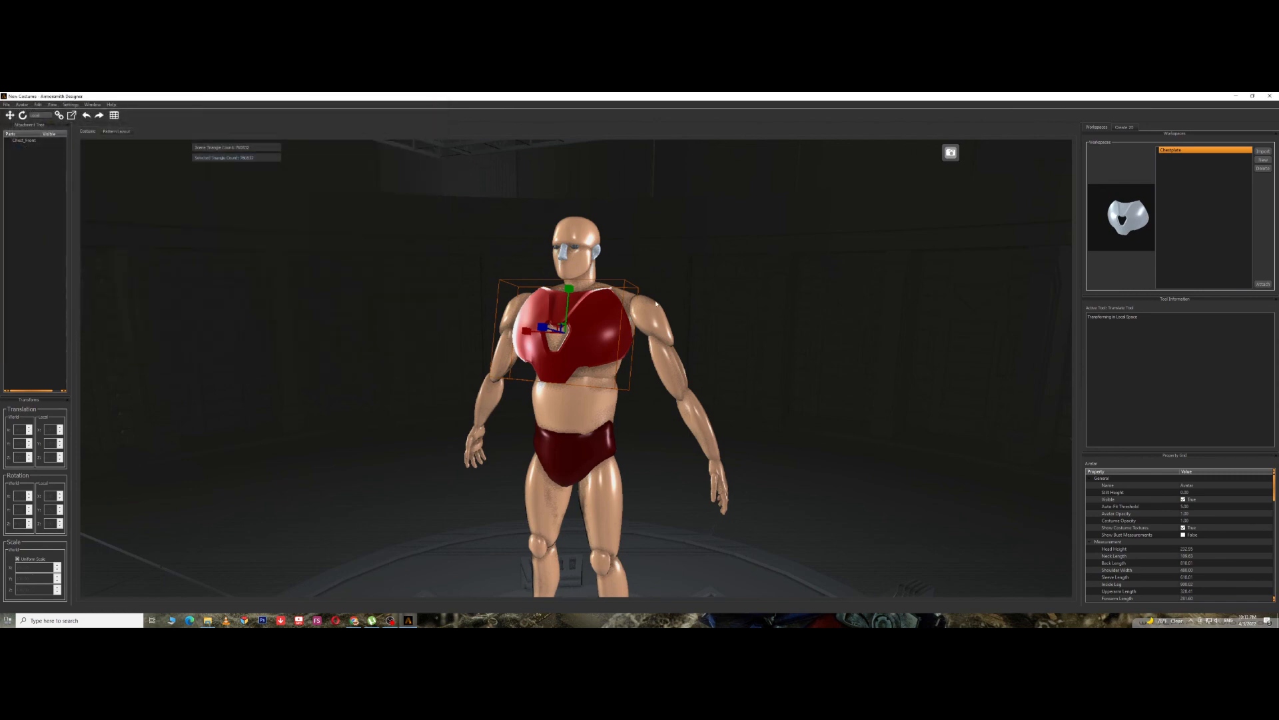
# Remove the chestplate from the workpieces so the avatar carries no armor.
pyautogui.click(1264, 170)
pyautogui.click(1266, 151)
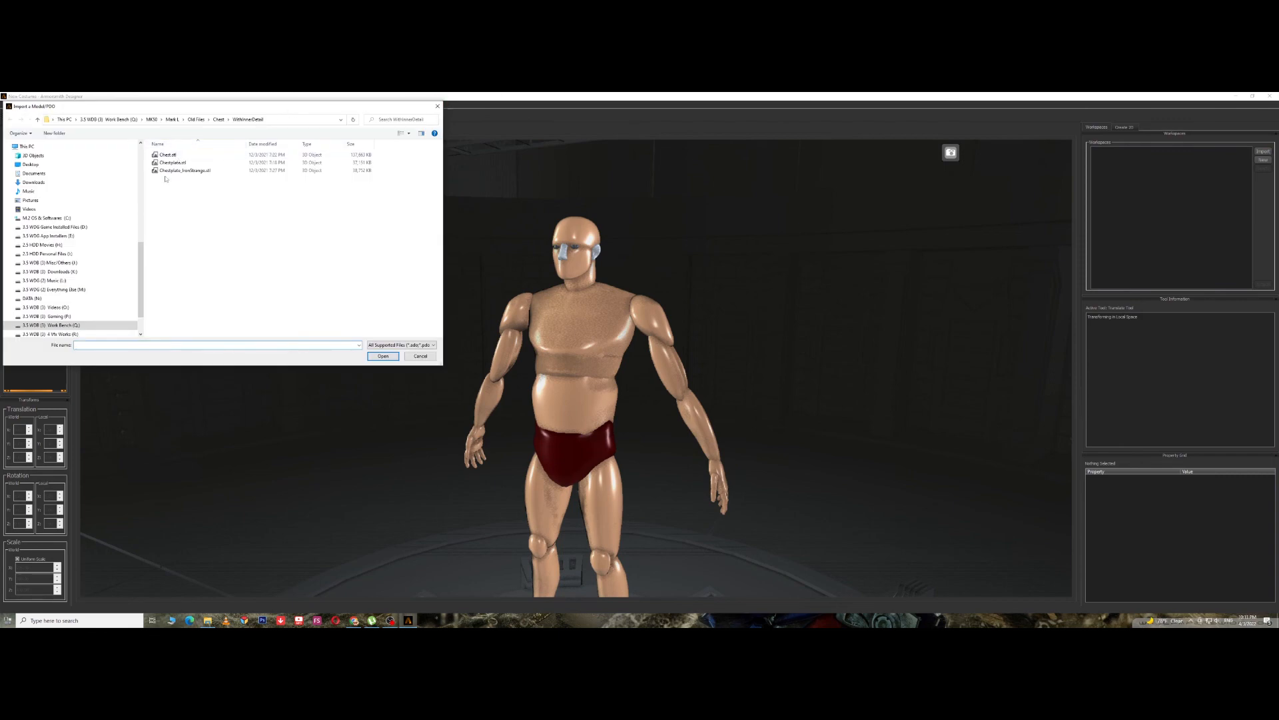
pyautogui.click(439, 107)
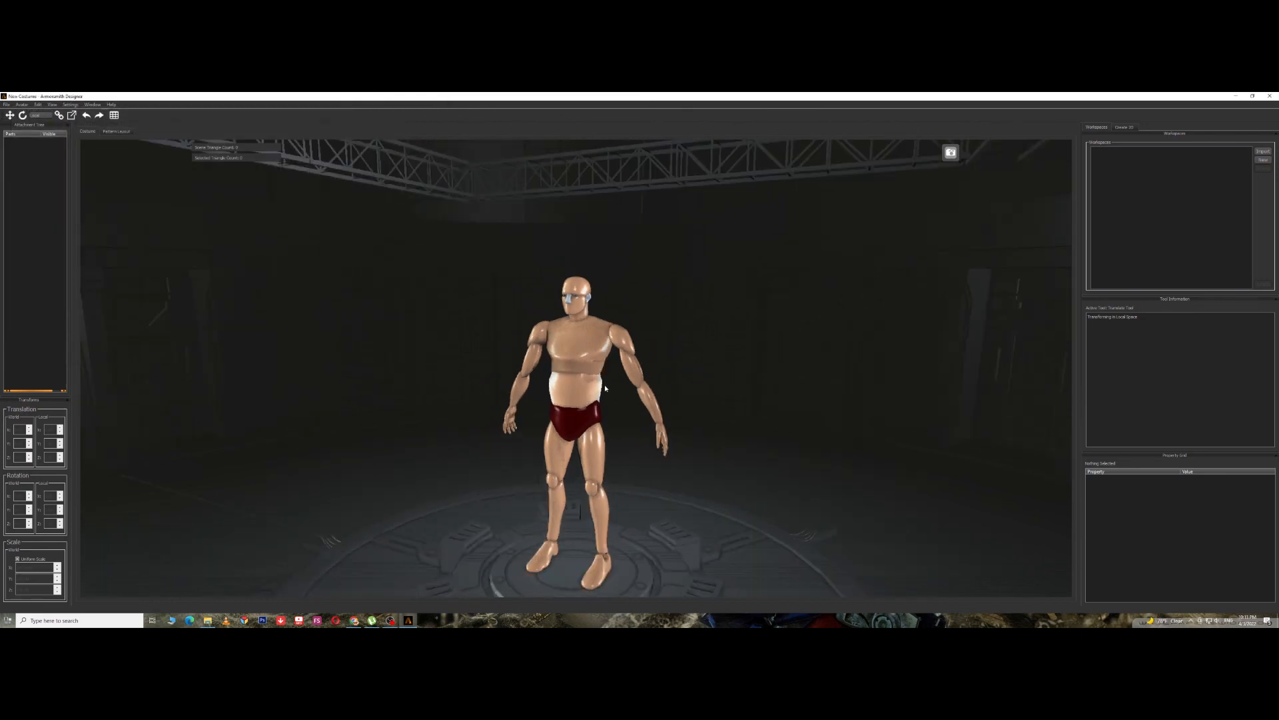
# Start a model import for the avatar's feet and browse to Old Files > Leg > Boot > NoBottom.
pyautogui.moveTo(616, 442); pyautogui.dragTo(620, 328, button='middle')
pyautogui.scroll(8, 597, 360)
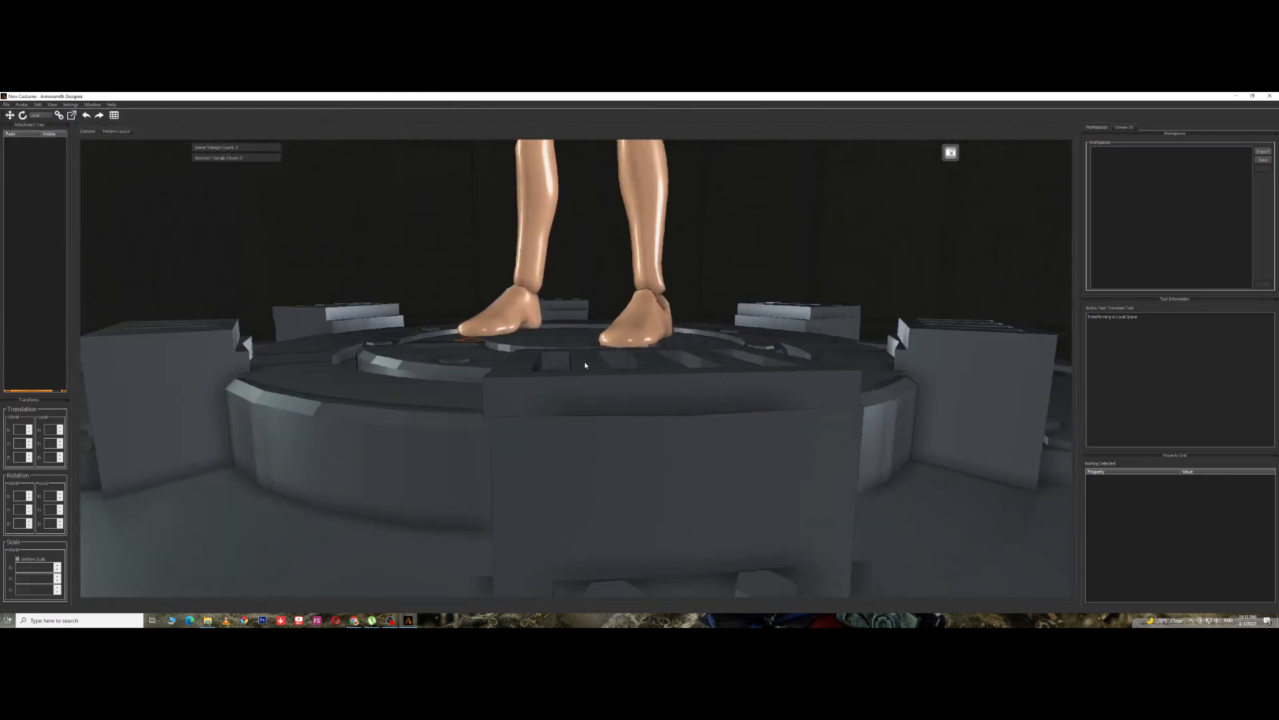
pyautogui.moveTo(556, 356)
pyautogui.mouseDown(button='right')
pyautogui.moveTo(594, 366)
pyautogui.moveTo(545, 366)
pyautogui.mouseUp(button='right')
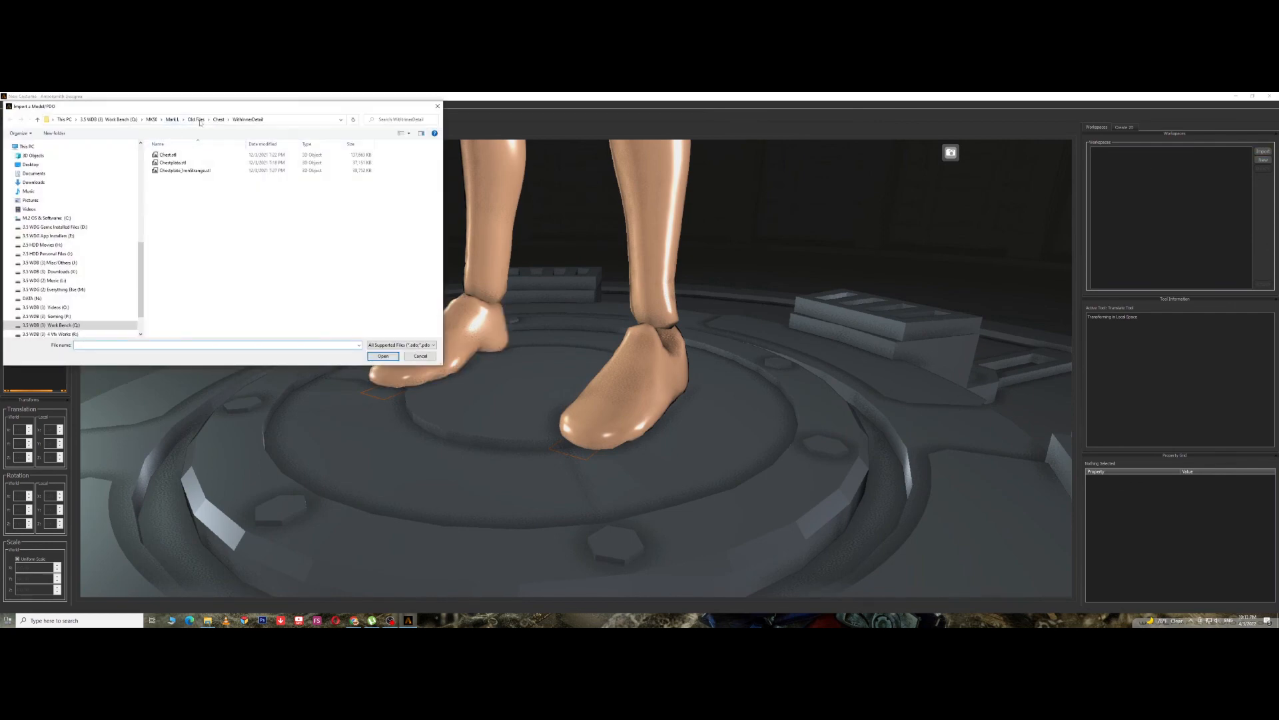
pyautogui.click(194, 120)
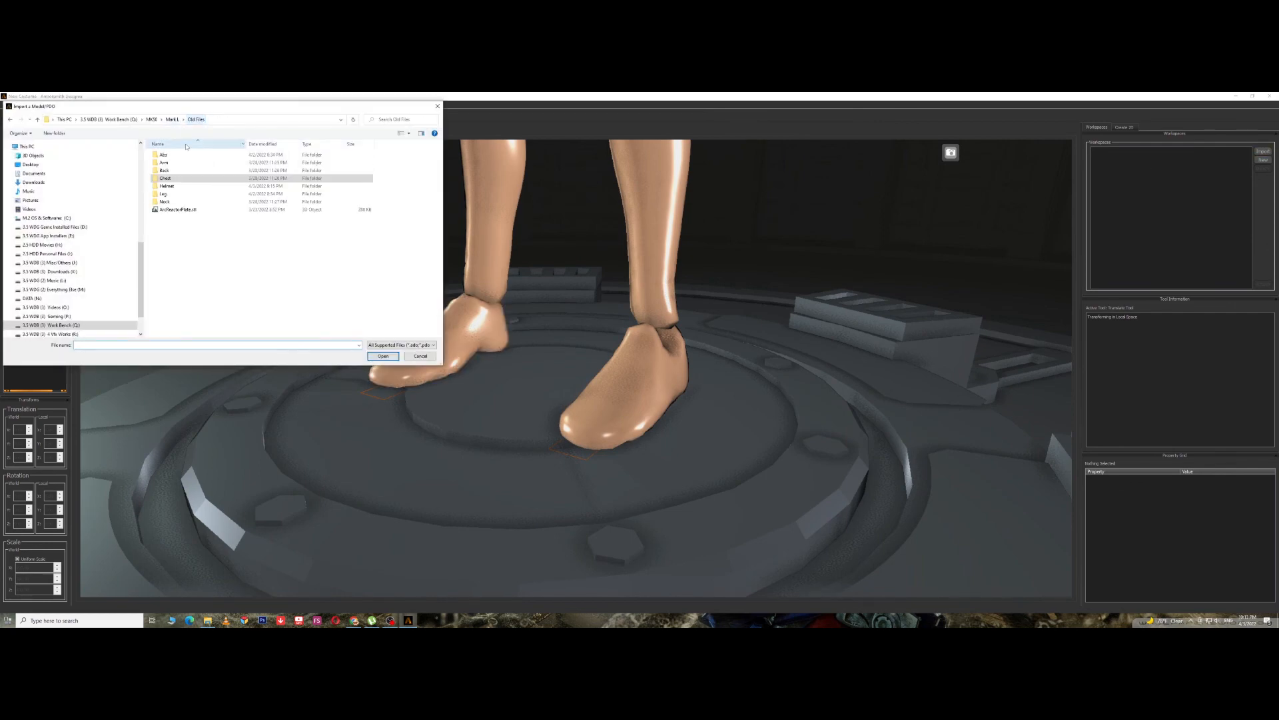
pyautogui.doubleClick(168, 195)
pyautogui.doubleClick(164, 154)
pyautogui.doubleClick(184, 155)
# Import Boot_Back.stl and Boot_Front.stl together as a named group.
pyautogui.moveTo(178, 179); pyautogui.dragTo(177, 153)
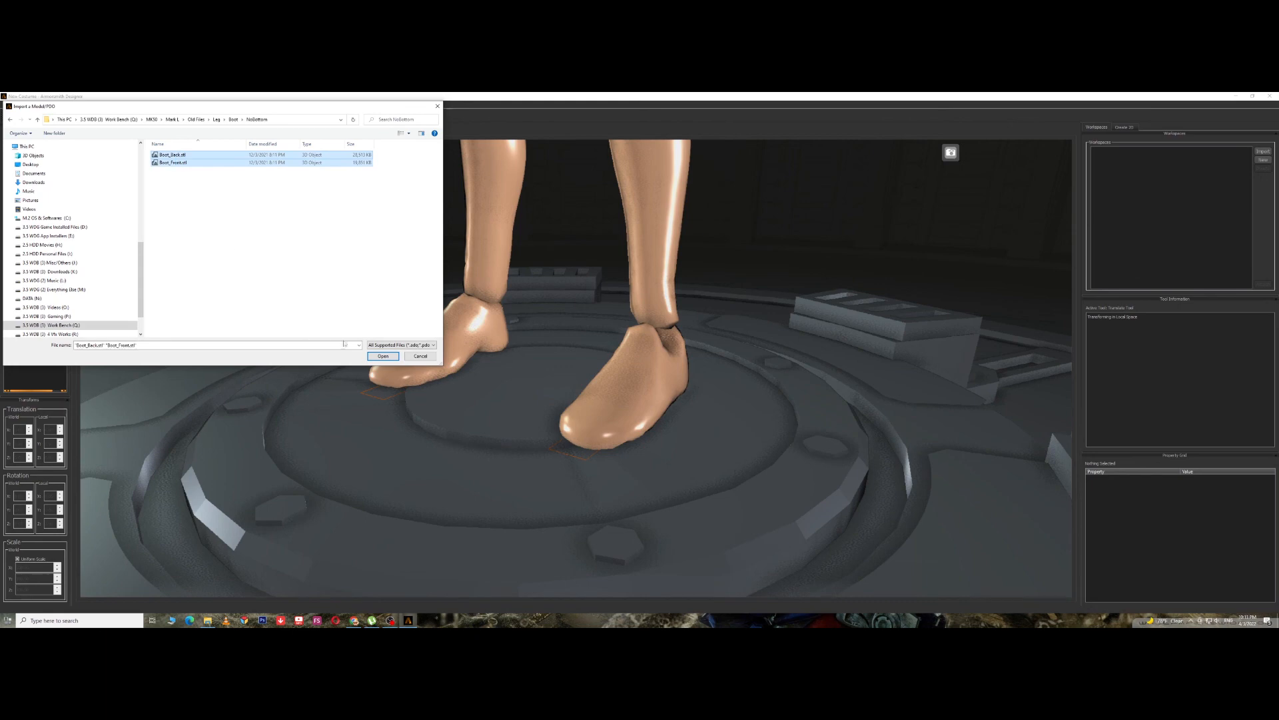
pyautogui.click(383, 356)
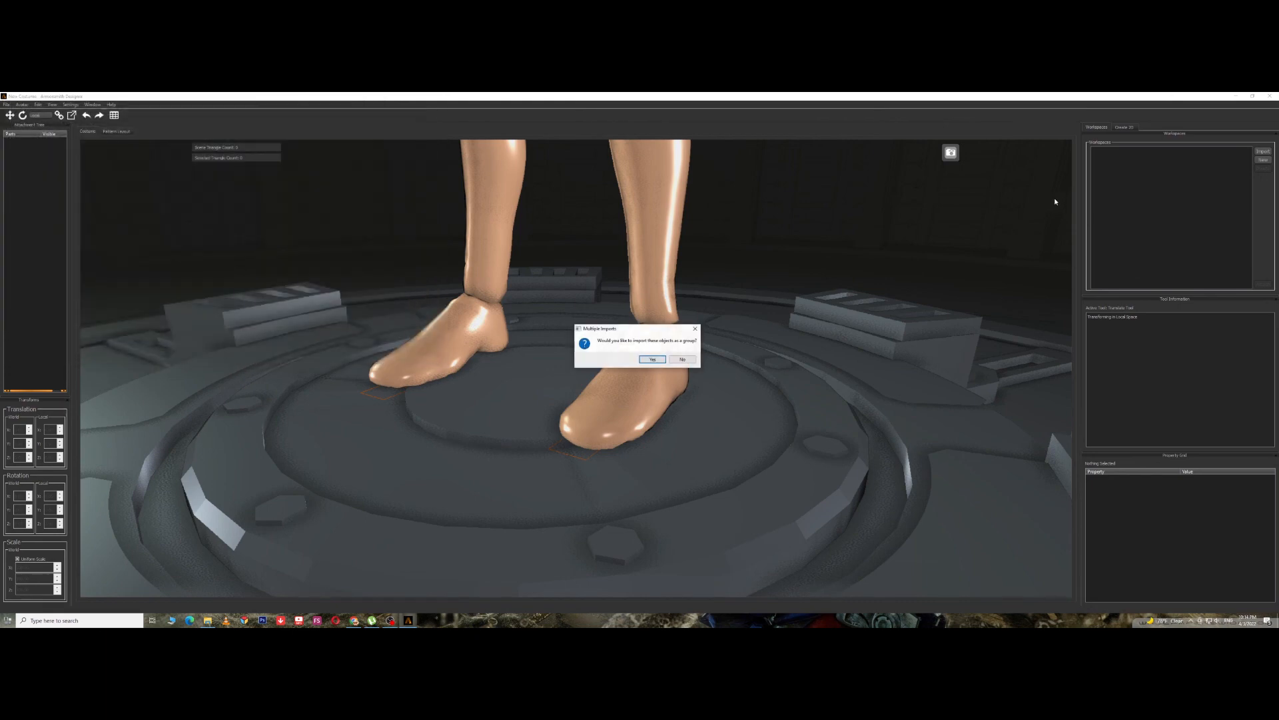
pyautogui.click(653, 360)
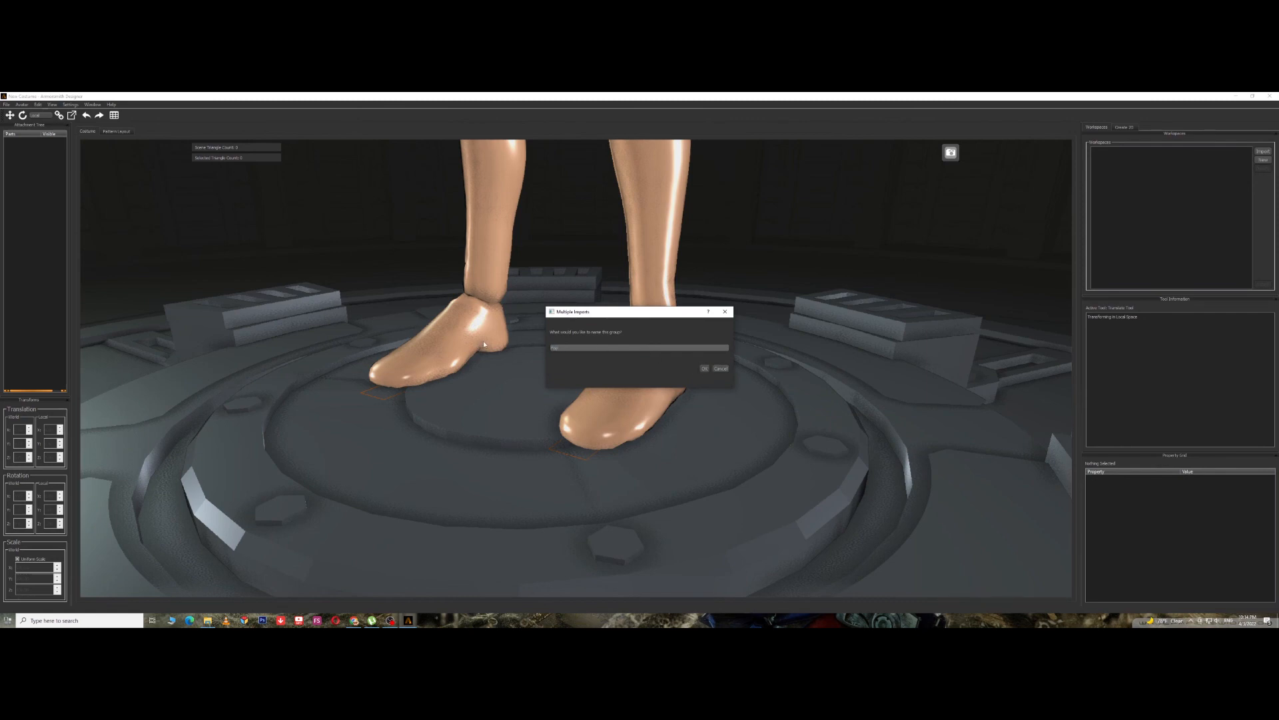
pyautogui.press('Return')
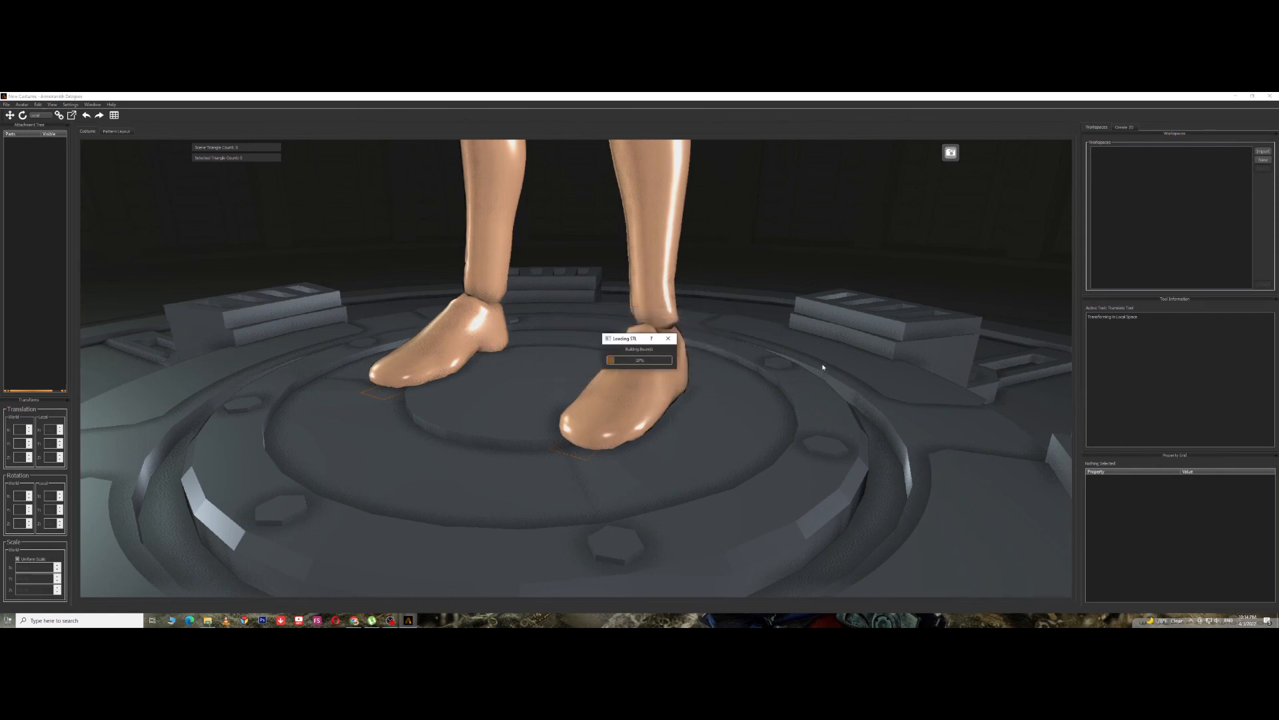